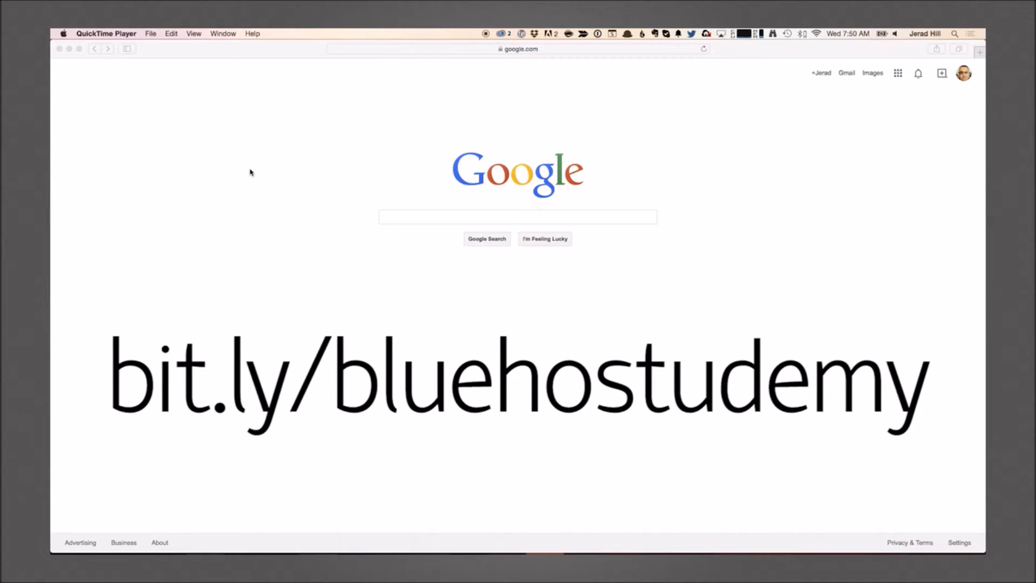
pyautogui.click(907, 208)
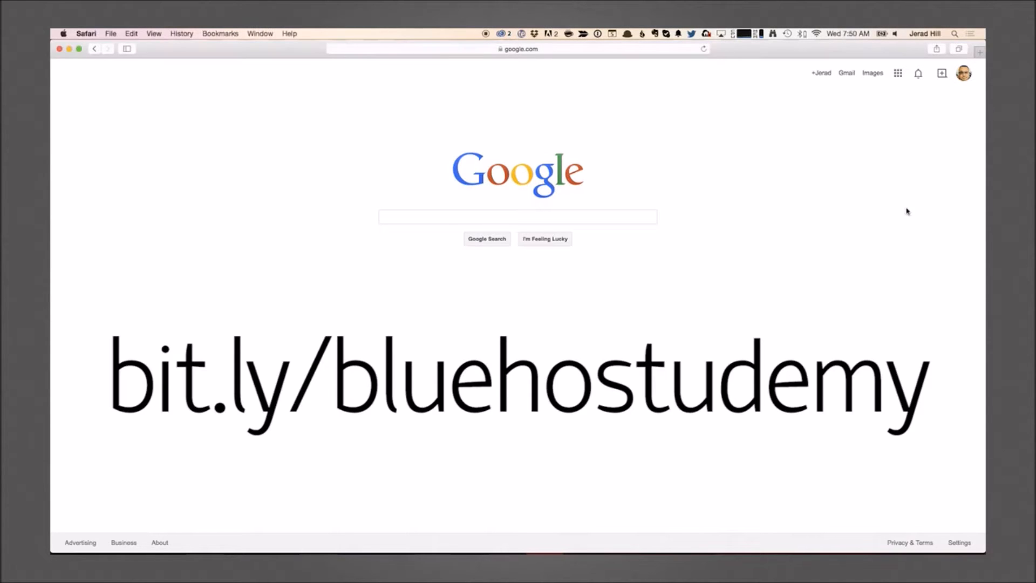
pyautogui.click(481, 48)
pyautogui.write('http://www.bit.ly/bluehostudemy')
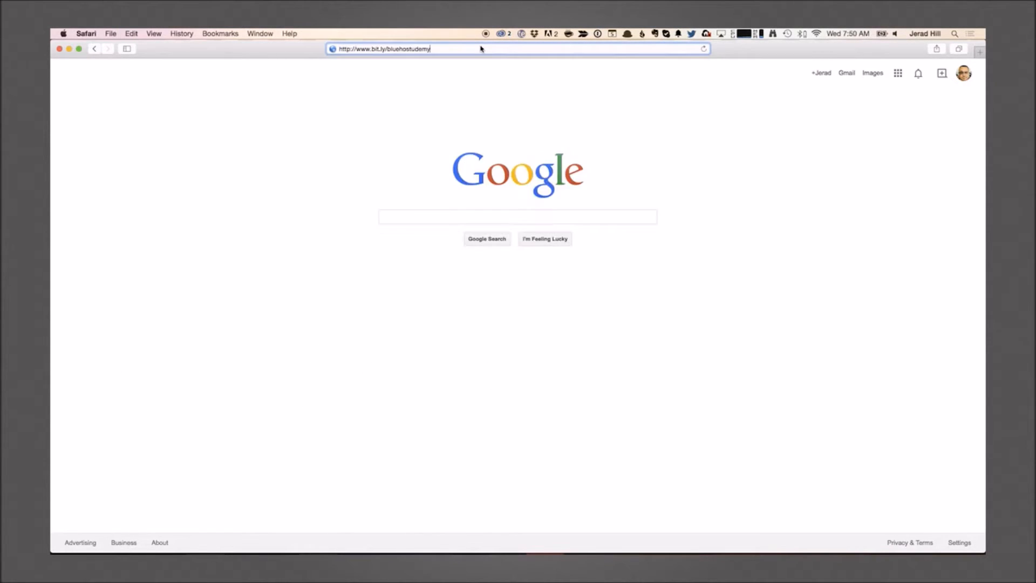
pyautogui.press('Return')
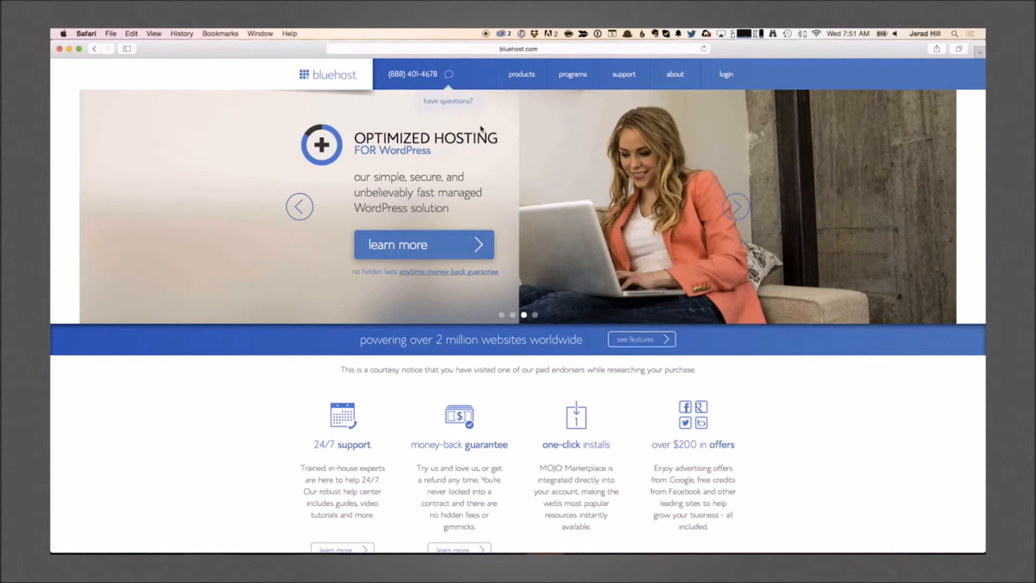
# - Open WordPress hosting from the products menu to see plans starting at $12.49
pyautogui.moveTo(536, 70)
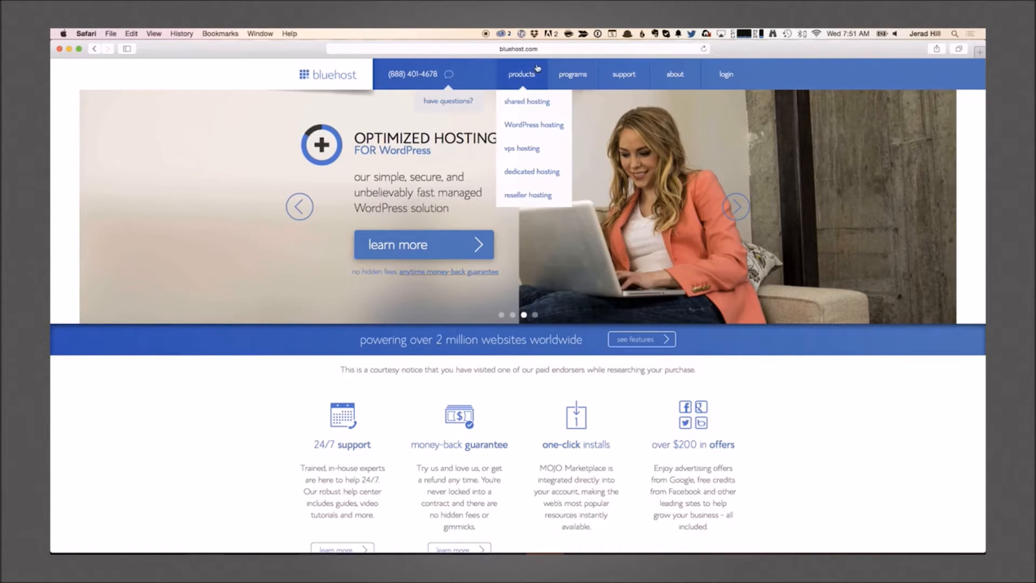
pyautogui.click(529, 128)
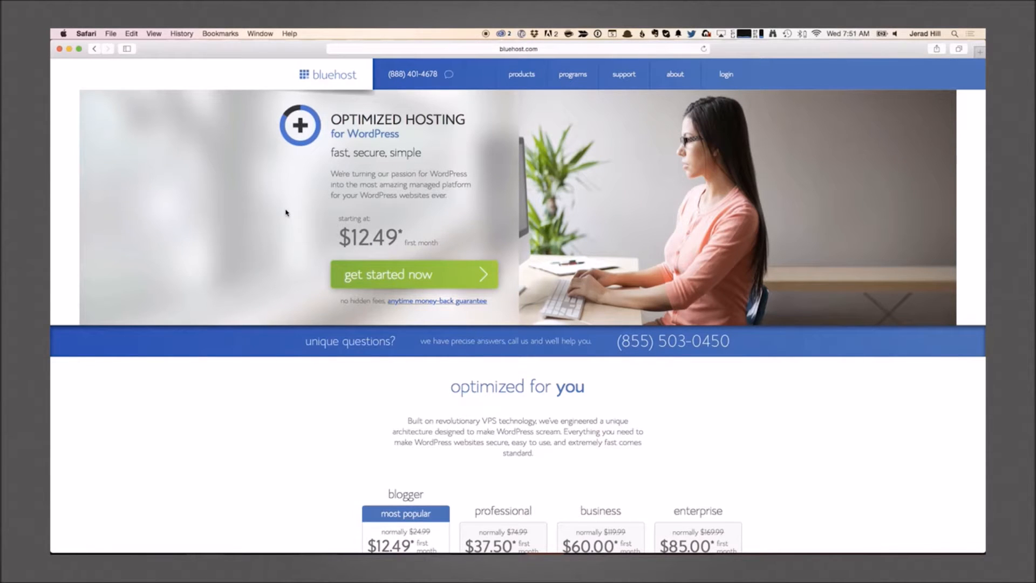
# - Scroll down to the plan comparison table and select the $12.49 blogger plan
pyautogui.scroll(-5, 286, 212)
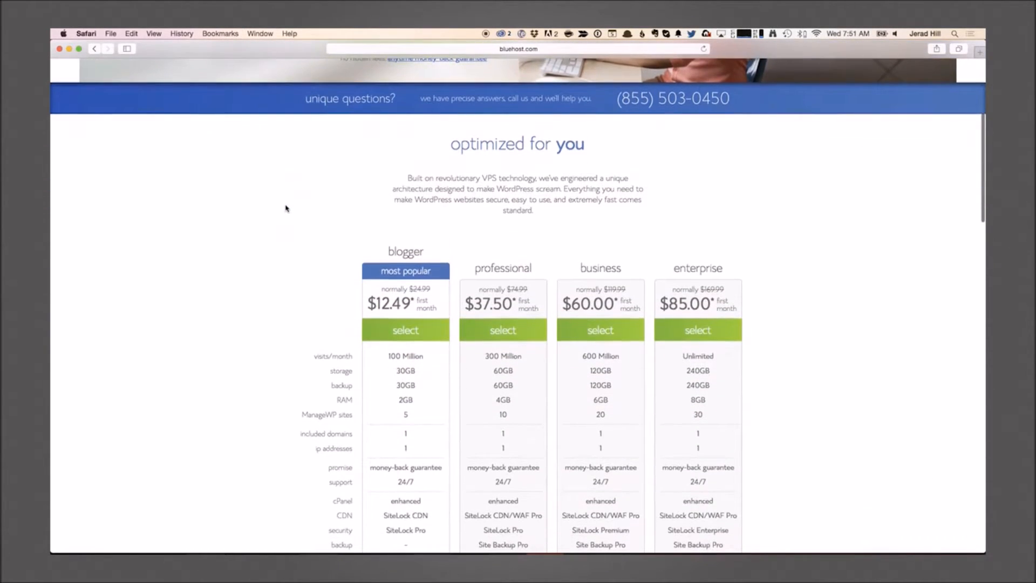
pyautogui.scroll(-3, 286, 208)
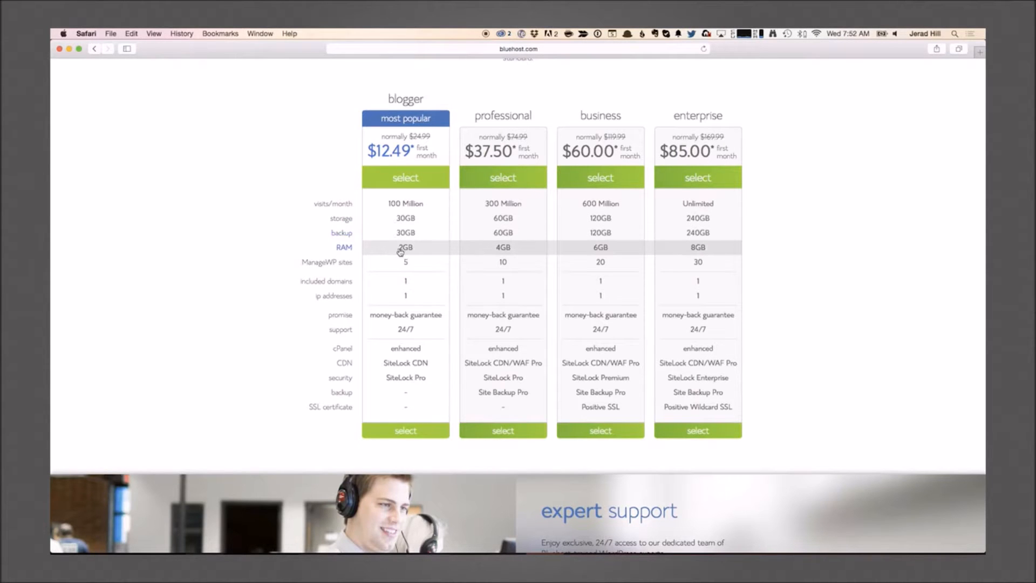
pyautogui.scroll(-1, 400, 251)
pyautogui.scroll(-3, 393, 303)
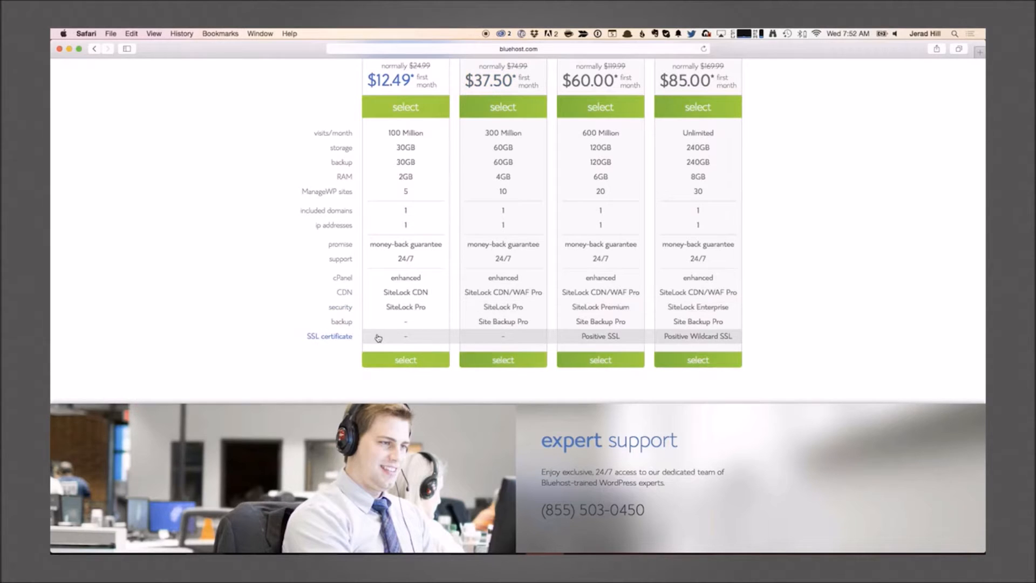
pyautogui.click(403, 363)
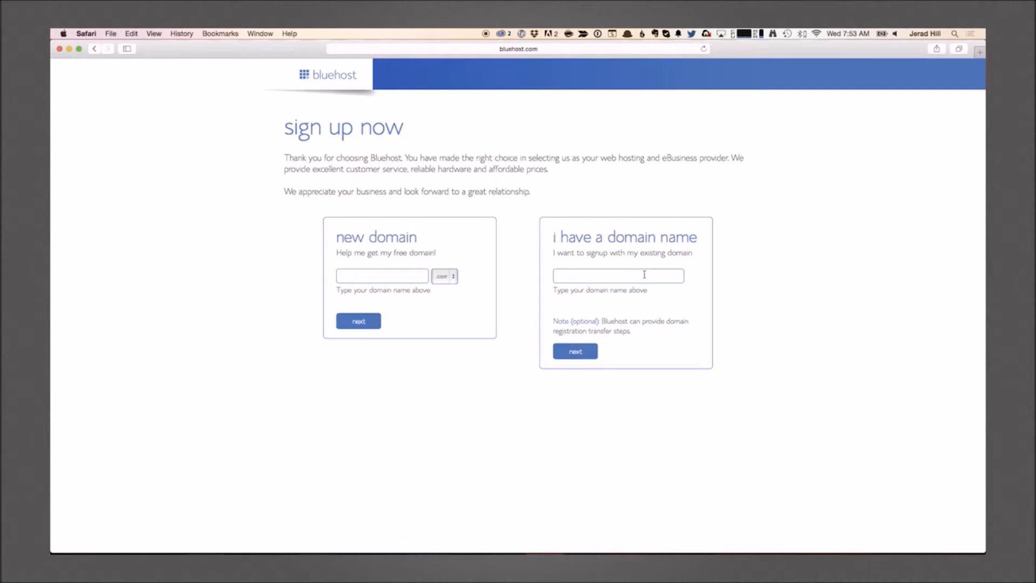
# - Check the new domain startingawordpressblog.com, which comes back unavailable with alternate suggestions
pyautogui.click(385, 278)
pyautogui.write('startingawordpressblog')
pyautogui.click(356, 320)
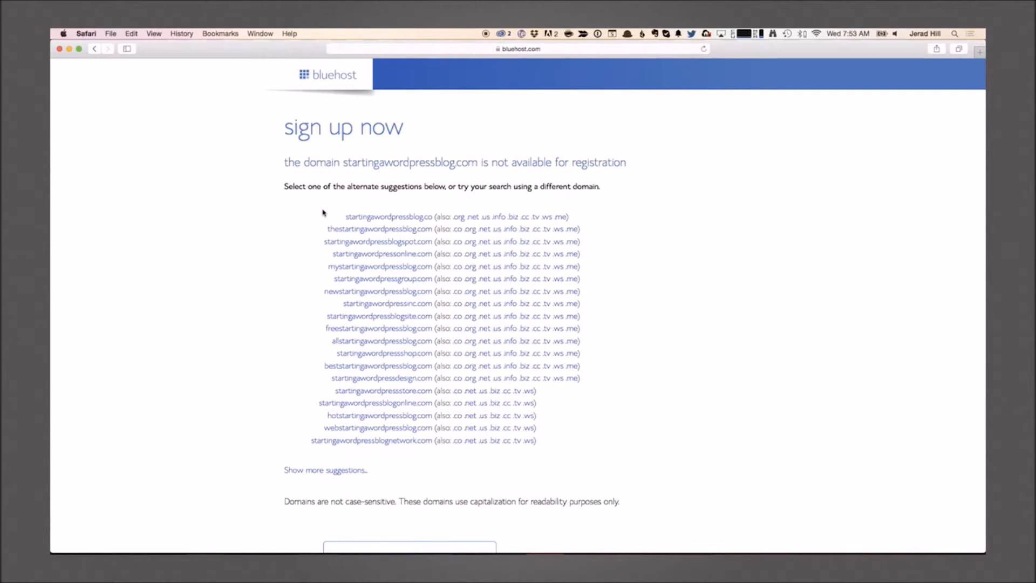
pyautogui.scroll(-1, 296, 225)
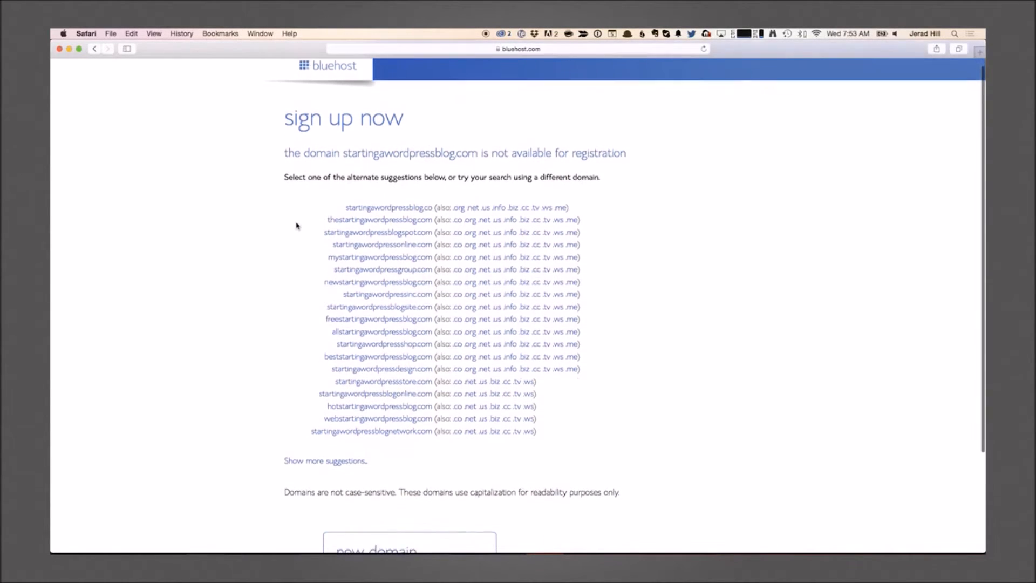
pyautogui.scroll(1, 296, 226)
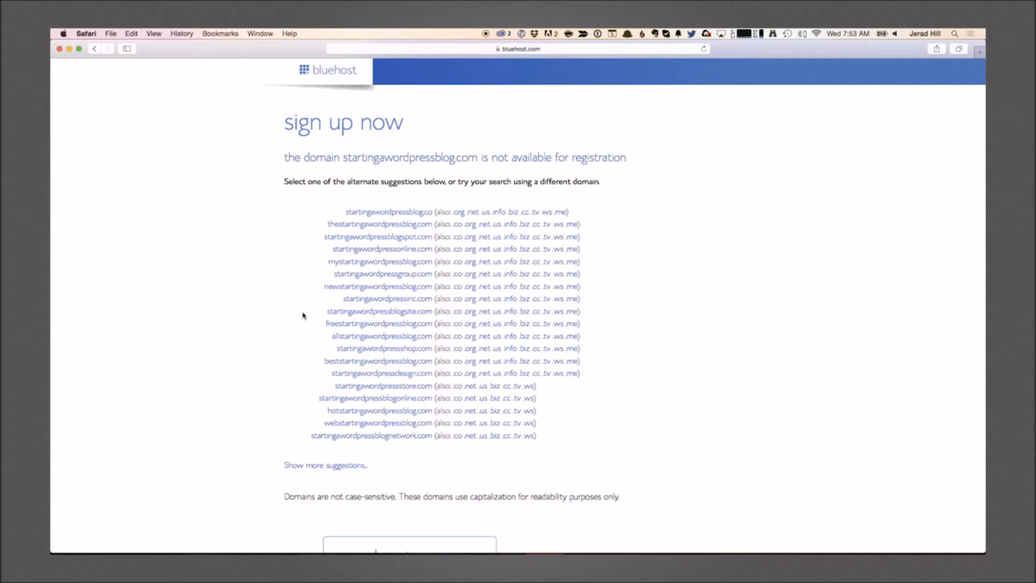
# - Pick startingawordpressblogsite.com and enter the account holder's first and last name
pyautogui.click(401, 312)
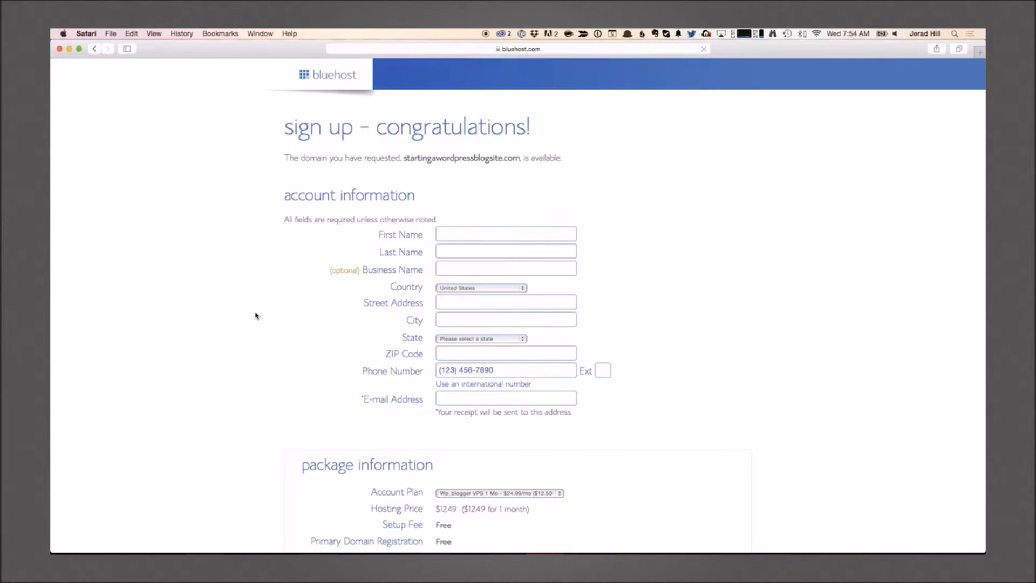
pyautogui.scroll(-2, 256, 316)
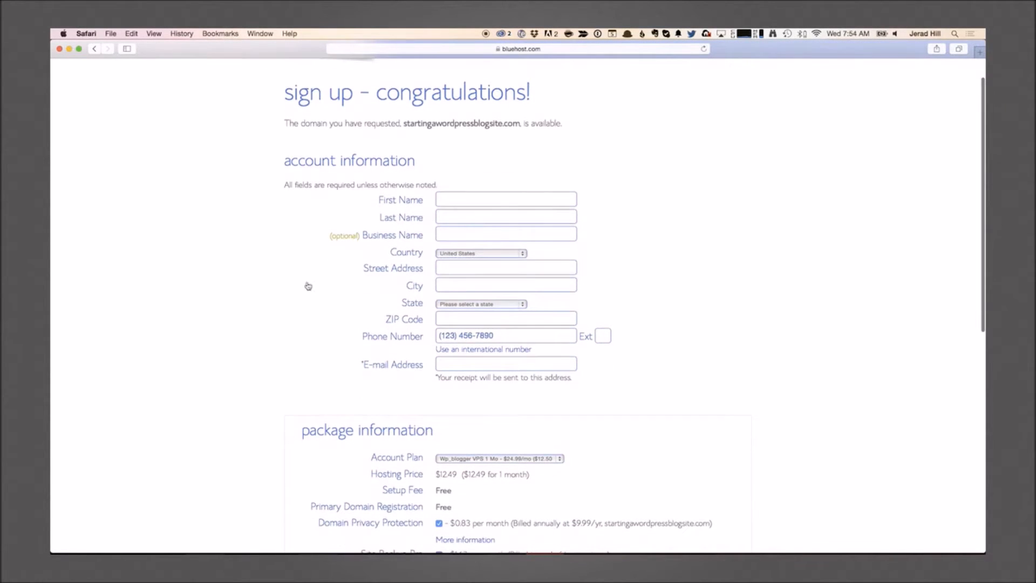
pyautogui.click(465, 195)
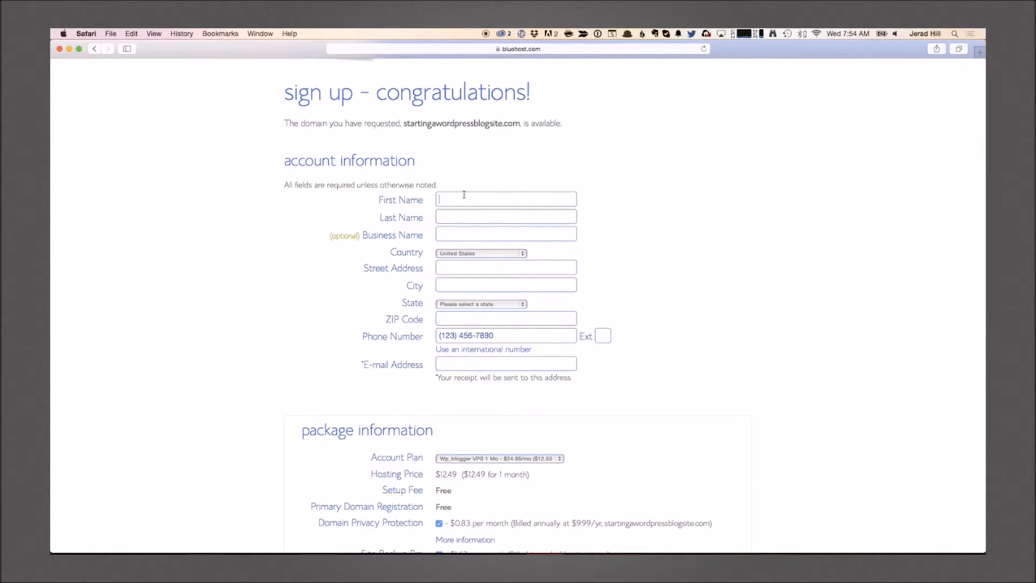
pyautogui.write('Jerad')
pyautogui.press('Tab')
pyautogui.write('Hi')
pyautogui.write('...')
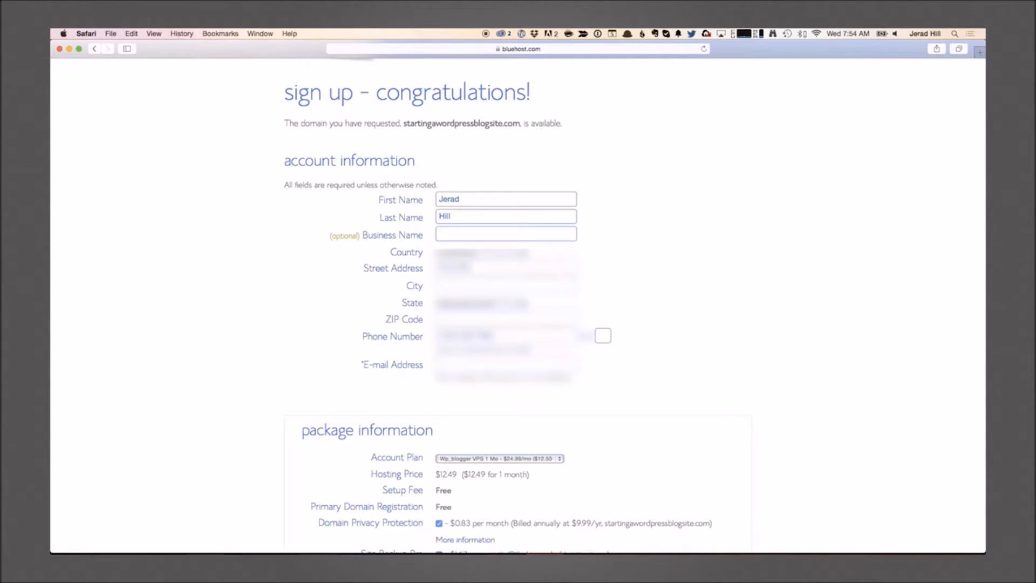
pyautogui.write('...')
# - Fill in the account holder's state, ZIP code and phone number
pyautogui.press('Tab')
pyautogui.press('c')
pyautogui.press('Tab')
pyautogui.write('.....')
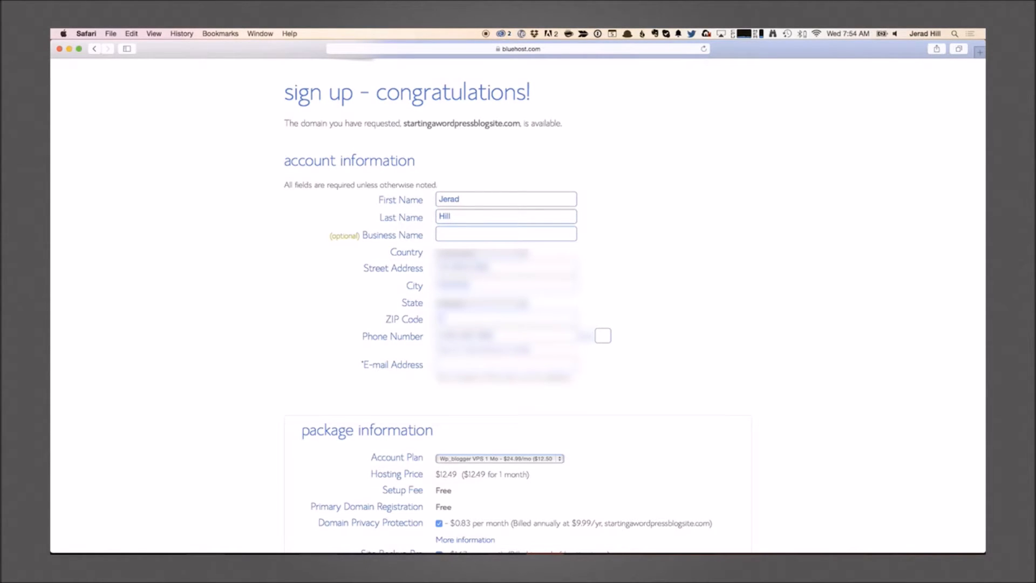
pyautogui.press('Tab')
pyautogui.write('........')
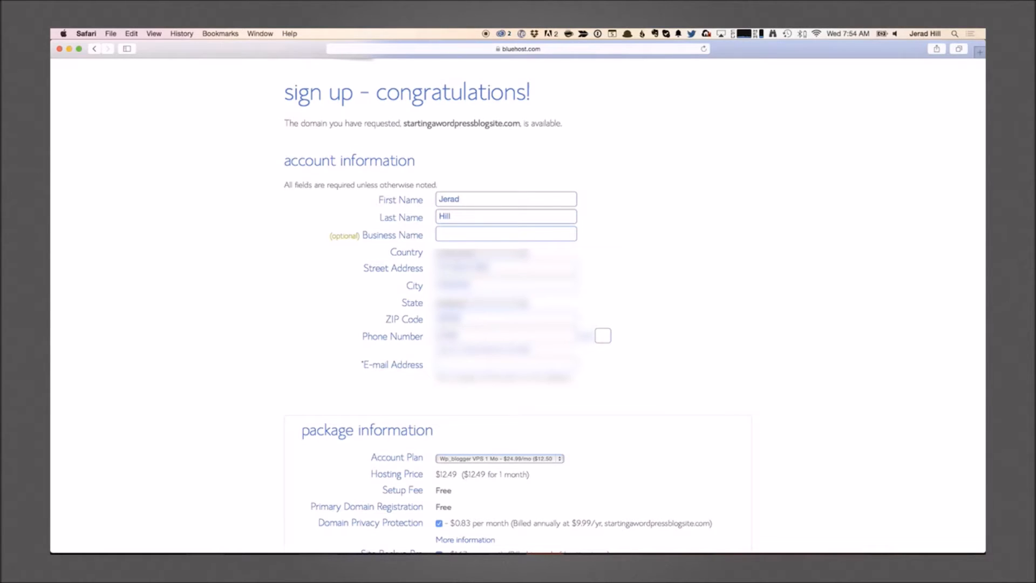
pyautogui.write('...........')
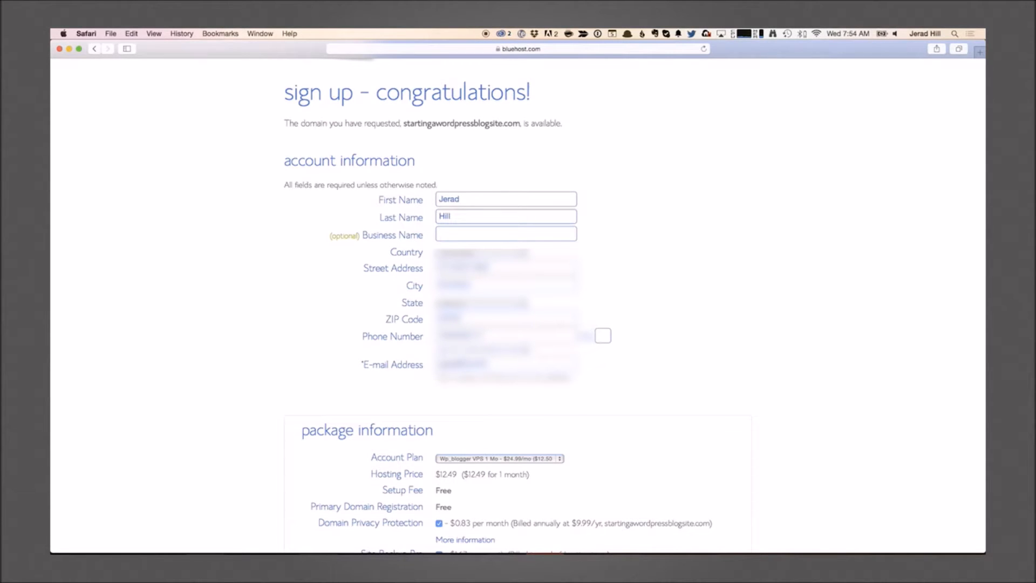
pyautogui.write('....')
pyautogui.scroll(-5, 648, 236)
pyautogui.scroll(-5, 647, 236)
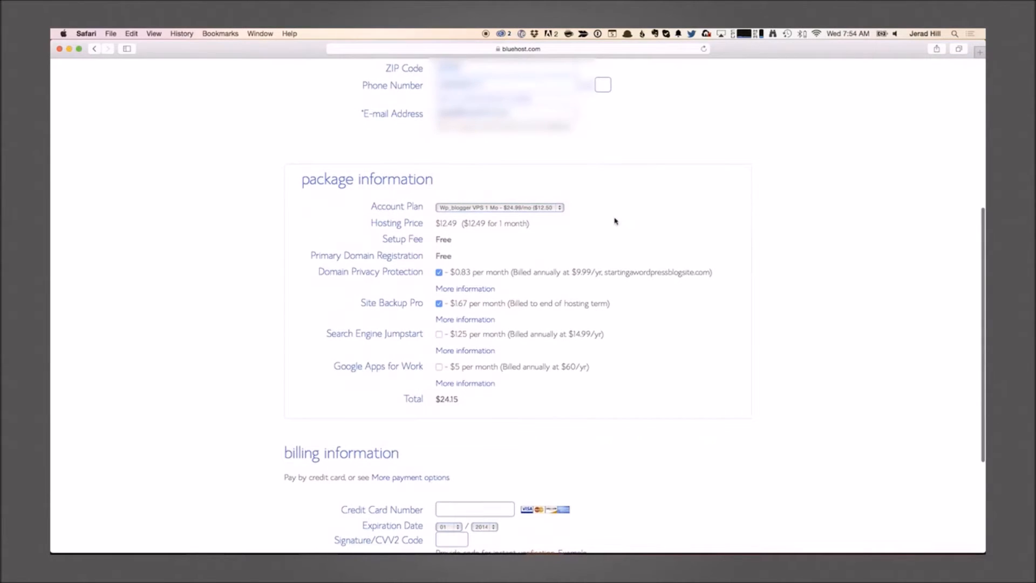
pyautogui.click(519, 207)
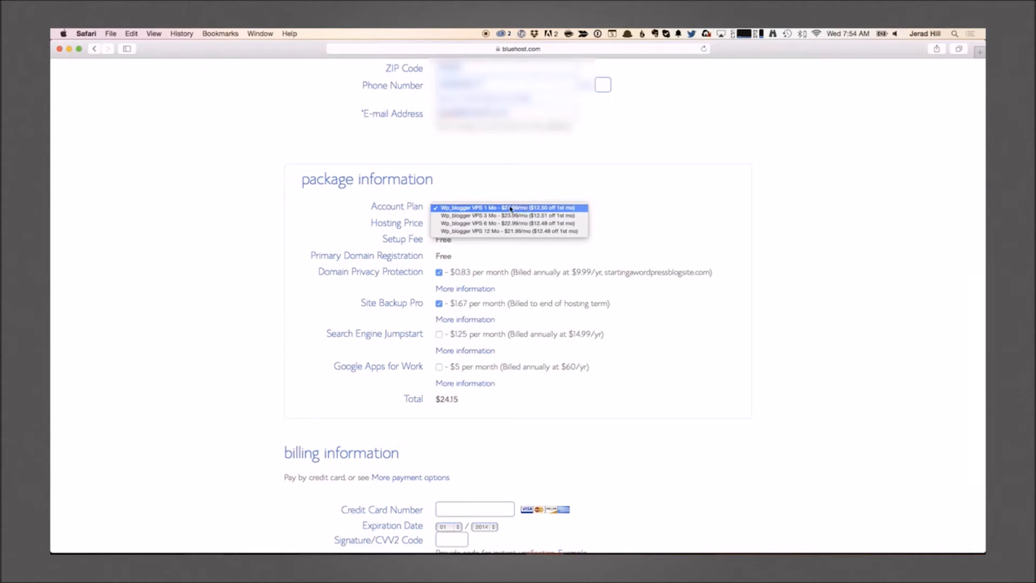
pyautogui.click(513, 207)
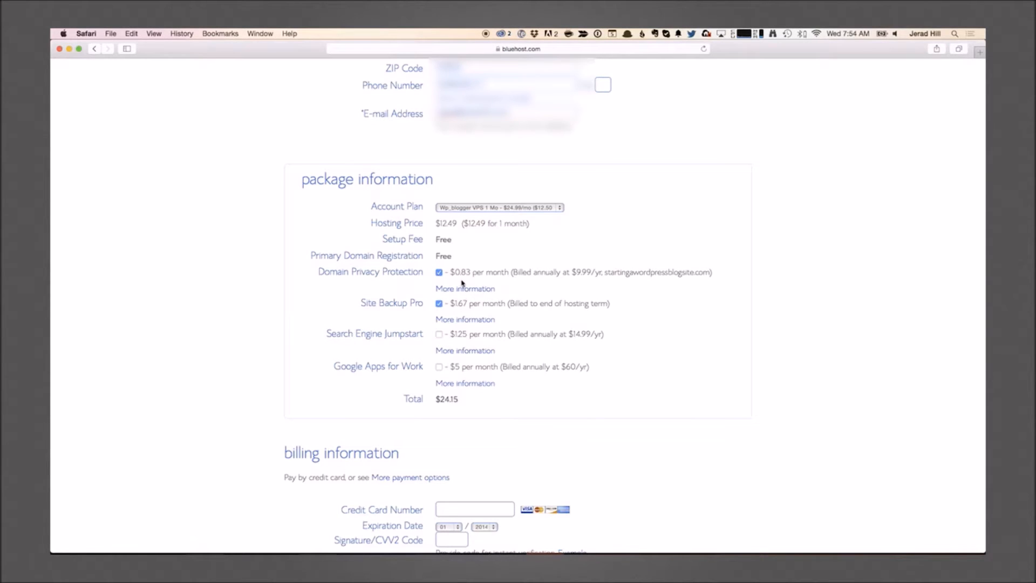
pyautogui.scroll(-1, 486, 284)
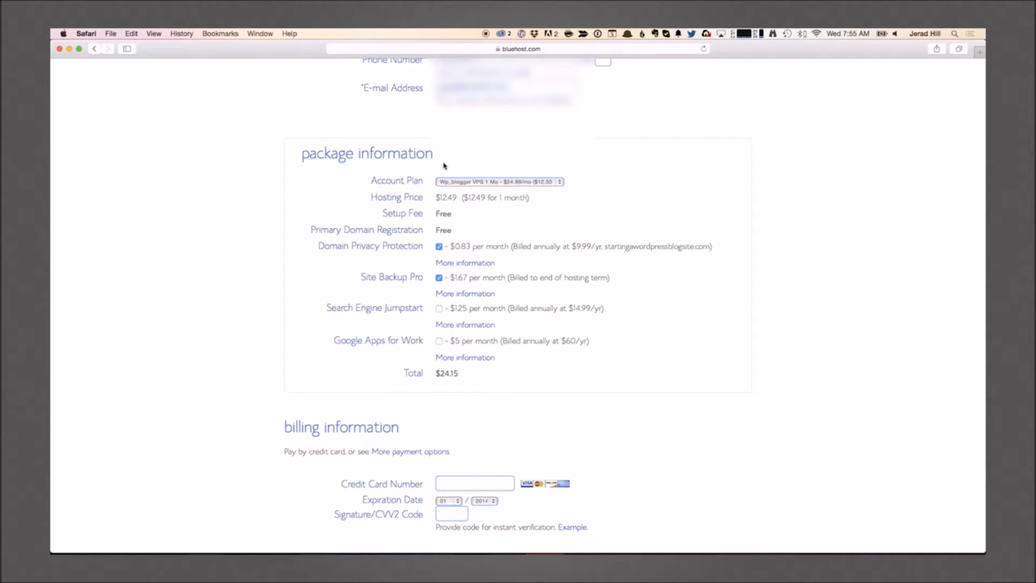
pyautogui.scroll(-3, 254, 210)
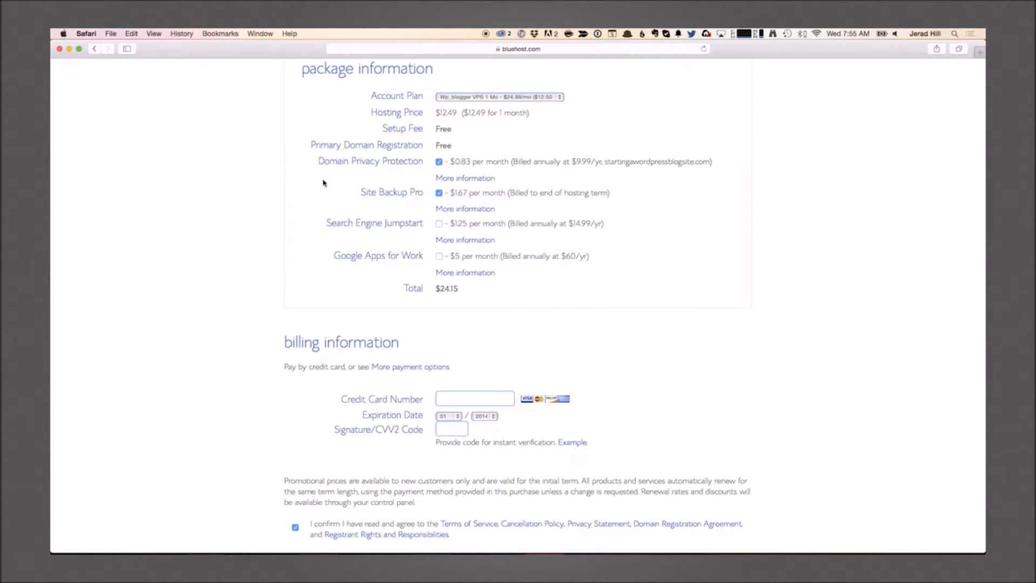
pyautogui.scroll(-2, 324, 186)
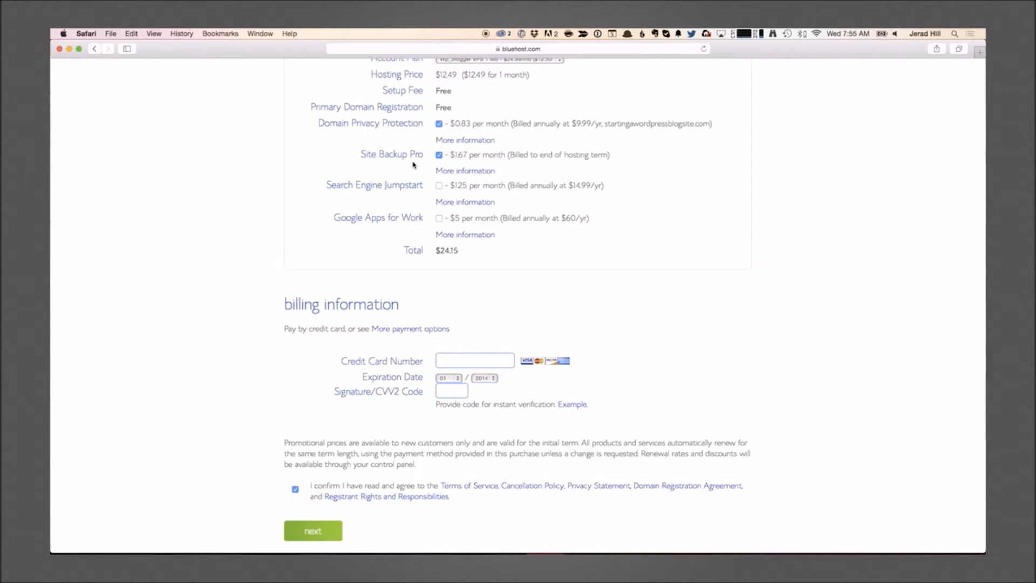
# - Uncheck the Site Backup Pro and Domain Privacy Protection add-ons
pyautogui.click(440, 155)
pyautogui.click(440, 125)
pyautogui.scroll(-2, 378, 169)
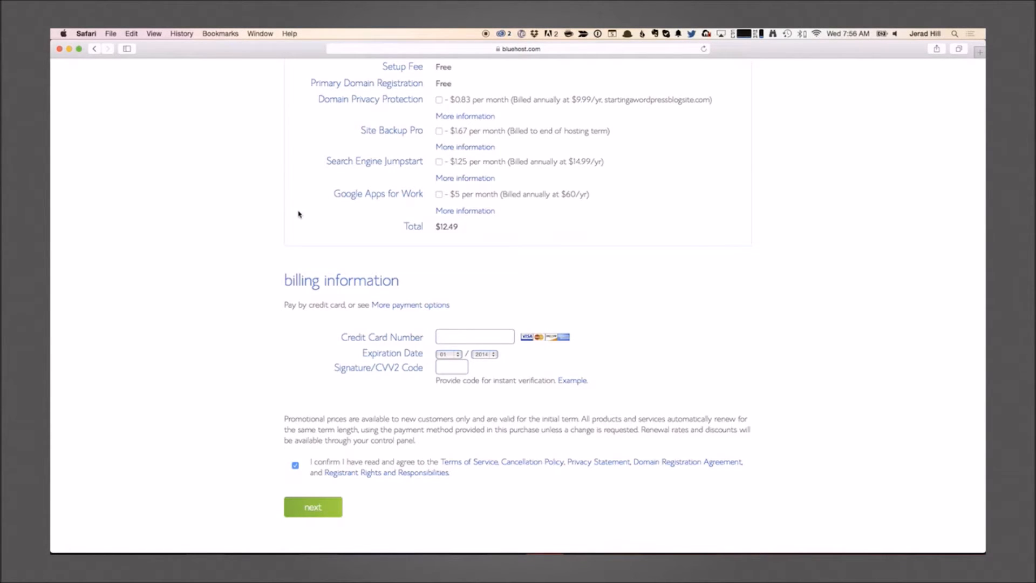
pyautogui.scroll(-1, 299, 215)
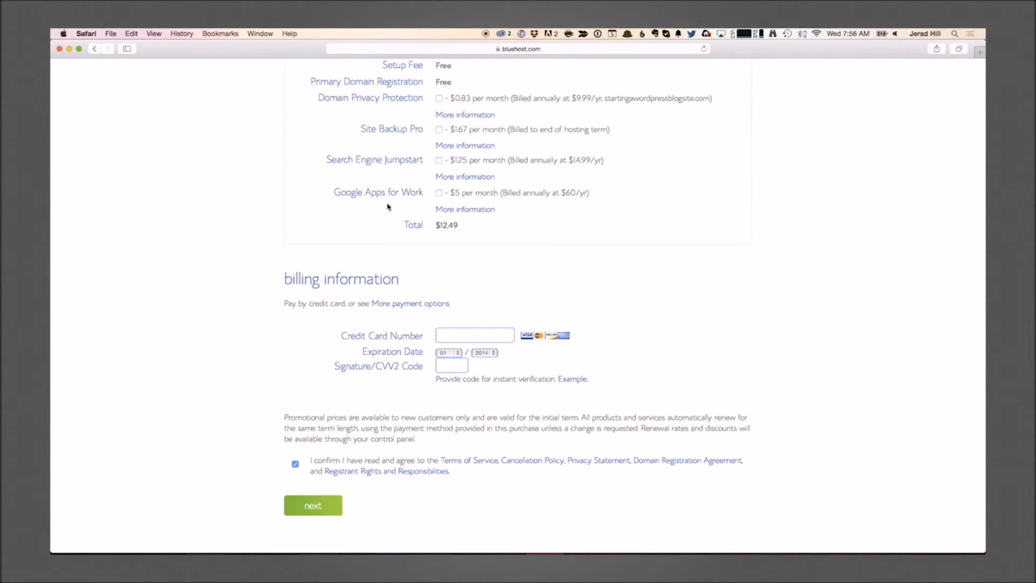
# - Leave Google Apps for Work unchecked so the order total returns to $12.49
pyautogui.scroll(2, 389, 206)
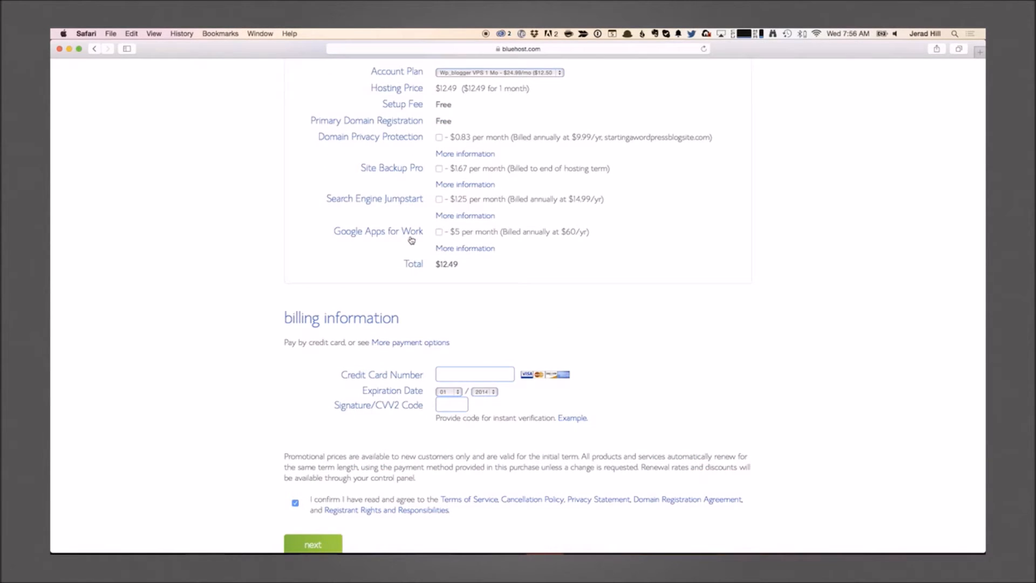
pyautogui.click(439, 233)
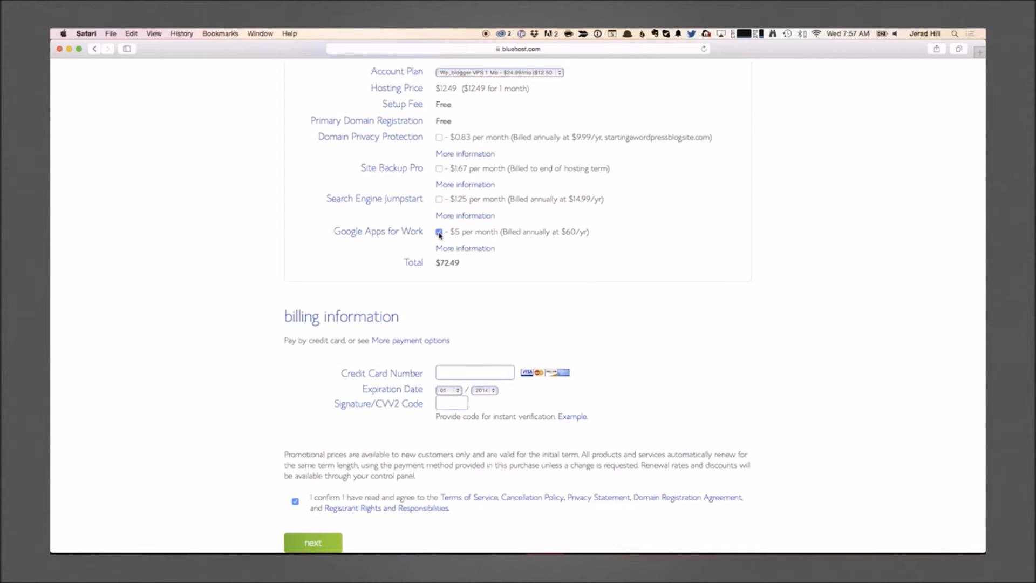
pyautogui.click(439, 233)
pyautogui.scroll(-2, 354, 267)
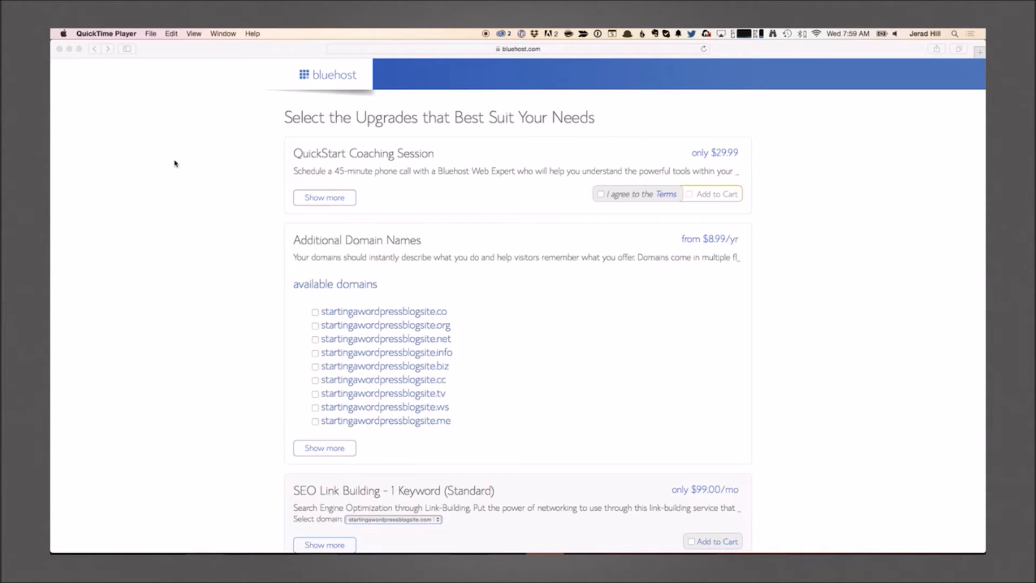
# - Review the upgrades page and complete the order with $0.00 in extra upgrades
pyautogui.scroll(-3, 192, 187)
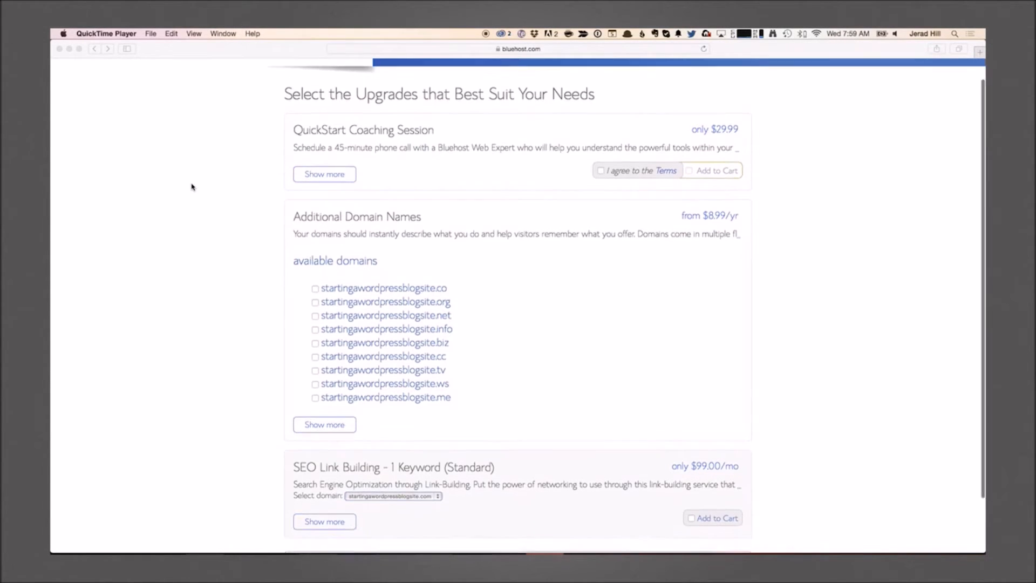
pyautogui.scroll(-1, 192, 187)
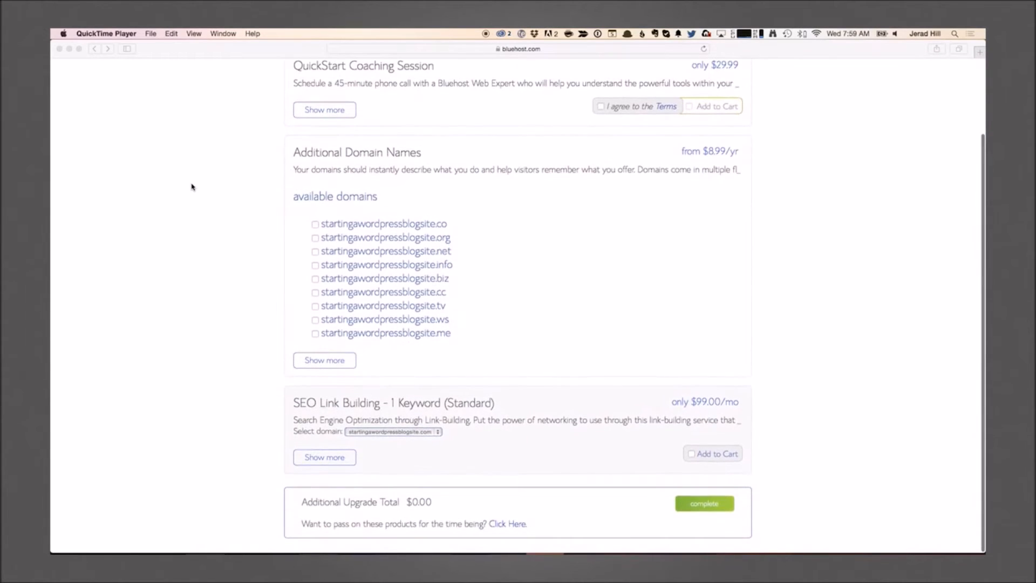
pyautogui.scroll(5, 192, 187)
pyautogui.scroll(1, 192, 187)
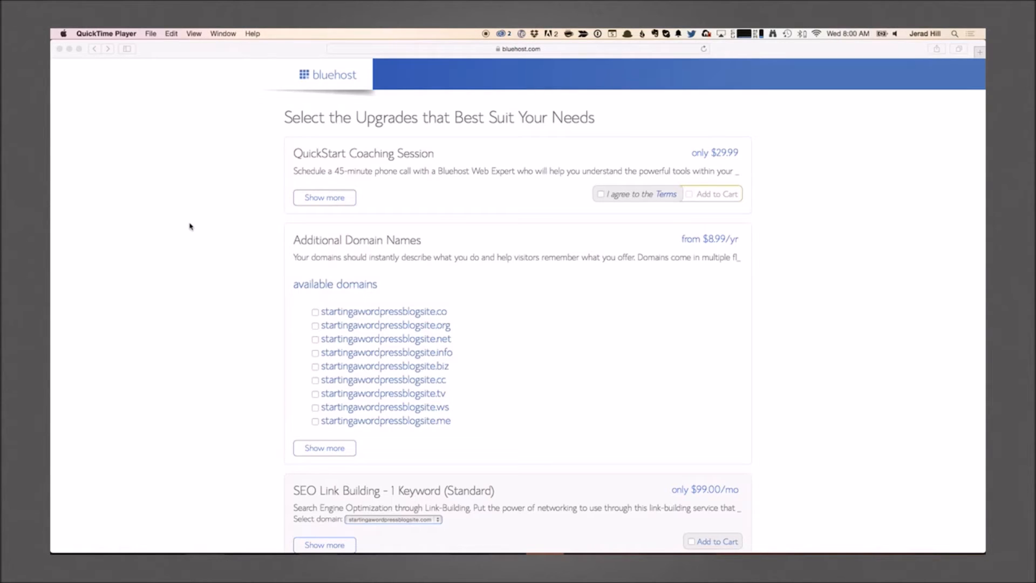
pyautogui.scroll(-3, 215, 271)
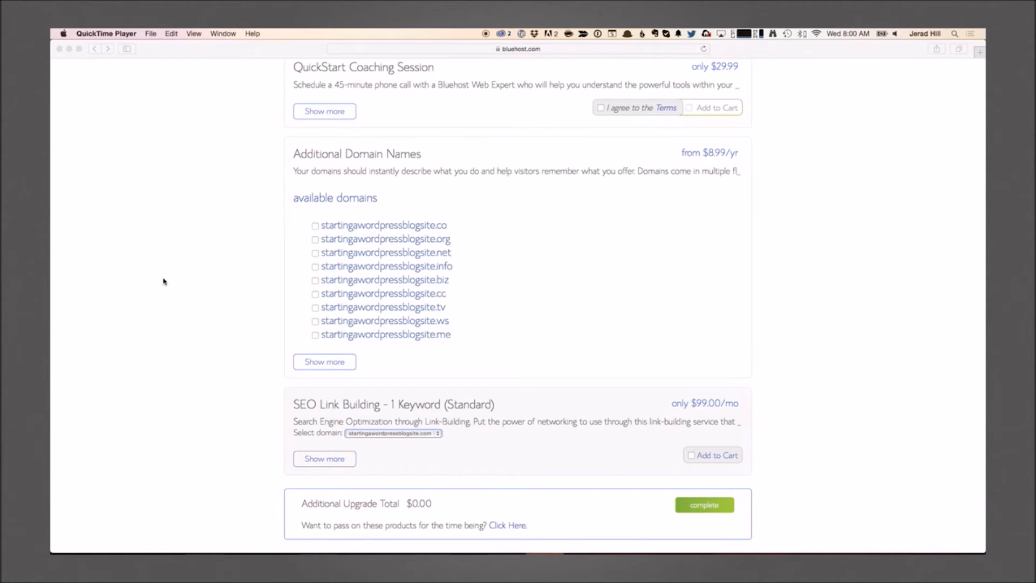
pyautogui.scroll(-1, 164, 282)
pyautogui.click(713, 506)
# - Confirm the checkout and choose 'create your password' on the welcome page
pyautogui.click(711, 506)
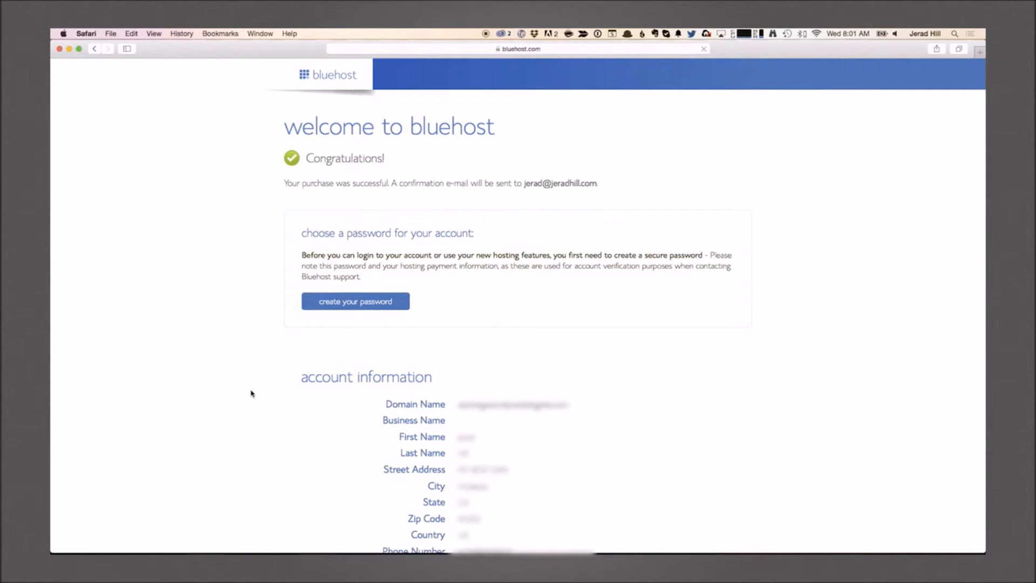
pyautogui.click(365, 305)
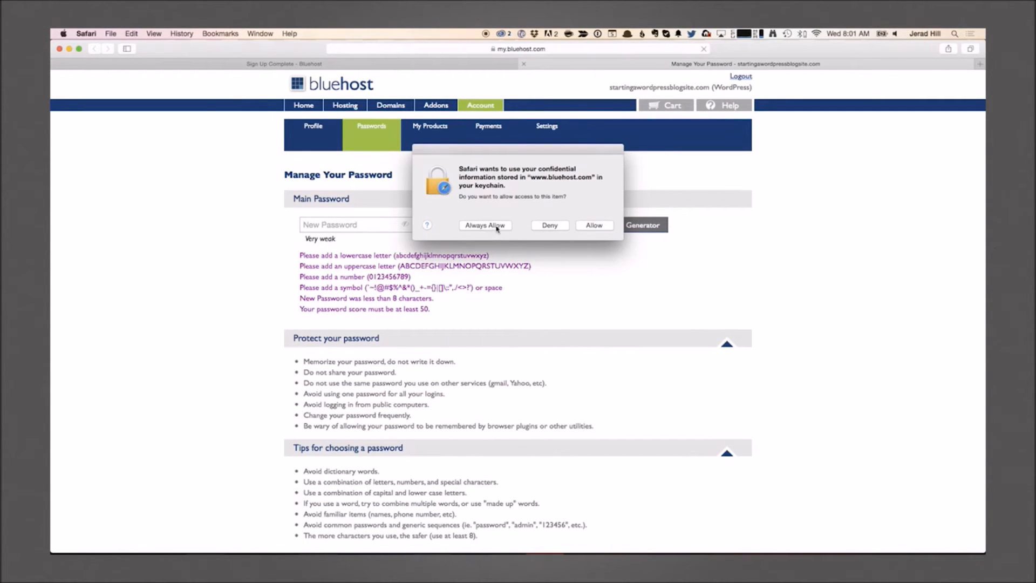
# - Allow keychain access, submit a typed password that's rated Weak, and request a generated one
pyautogui.click(475, 228)
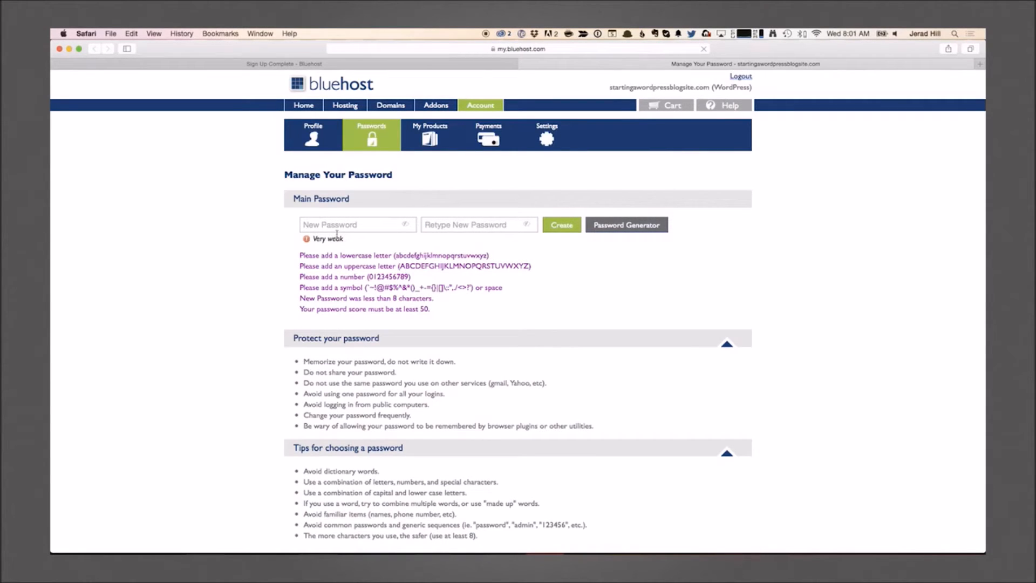
pyautogui.click(355, 223)
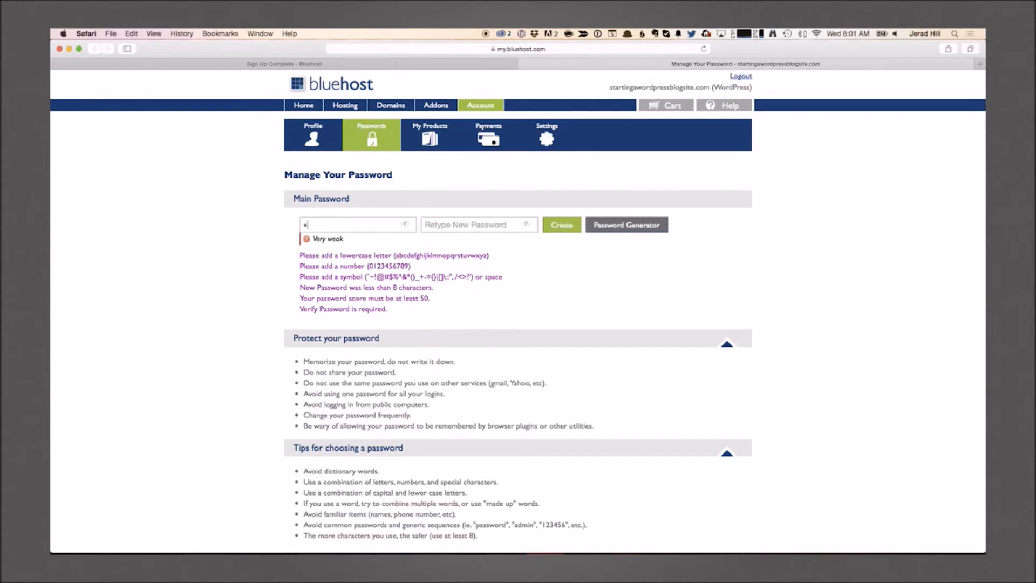
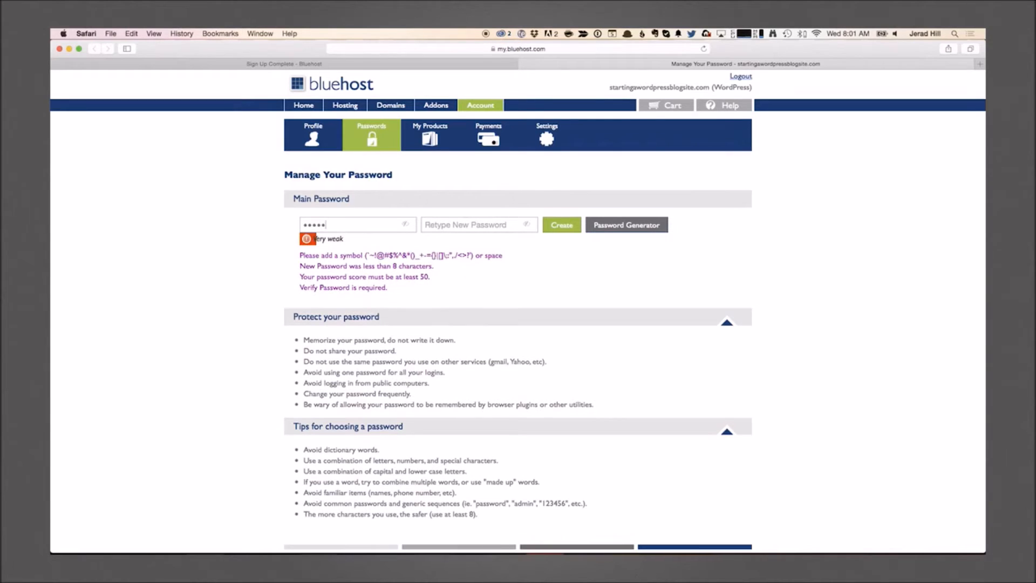
pyautogui.press('Tab')
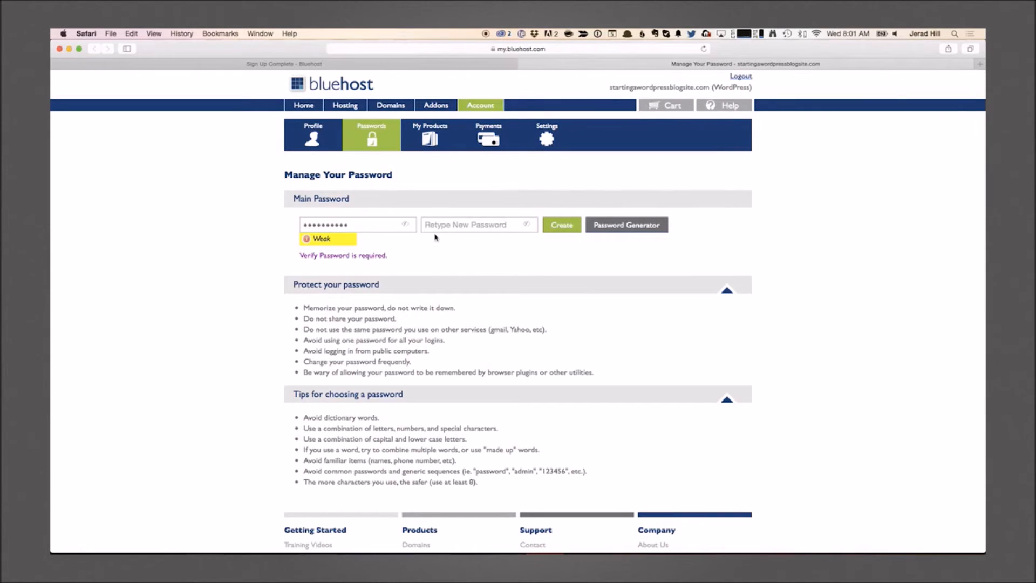
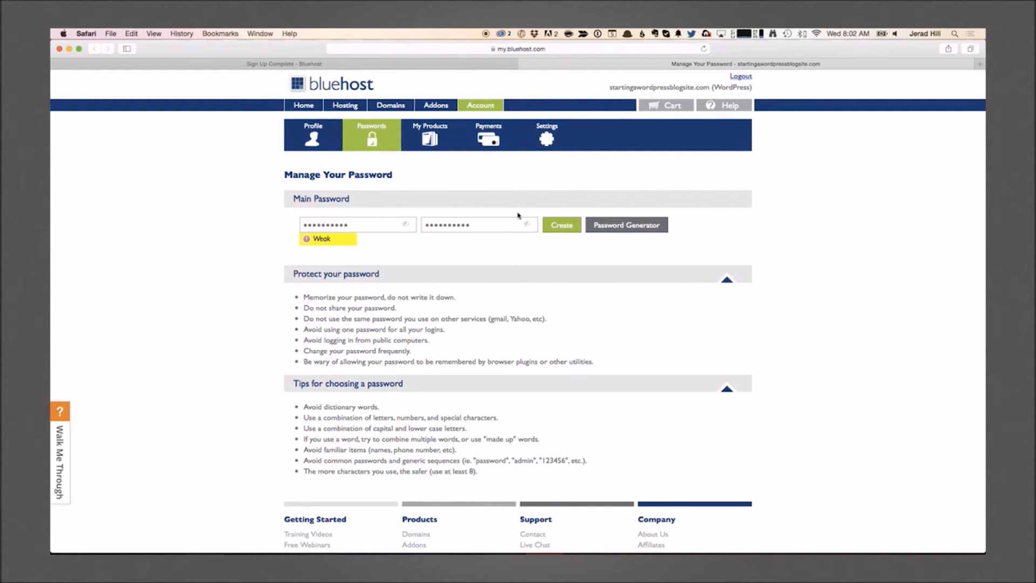
pyautogui.click(562, 225)
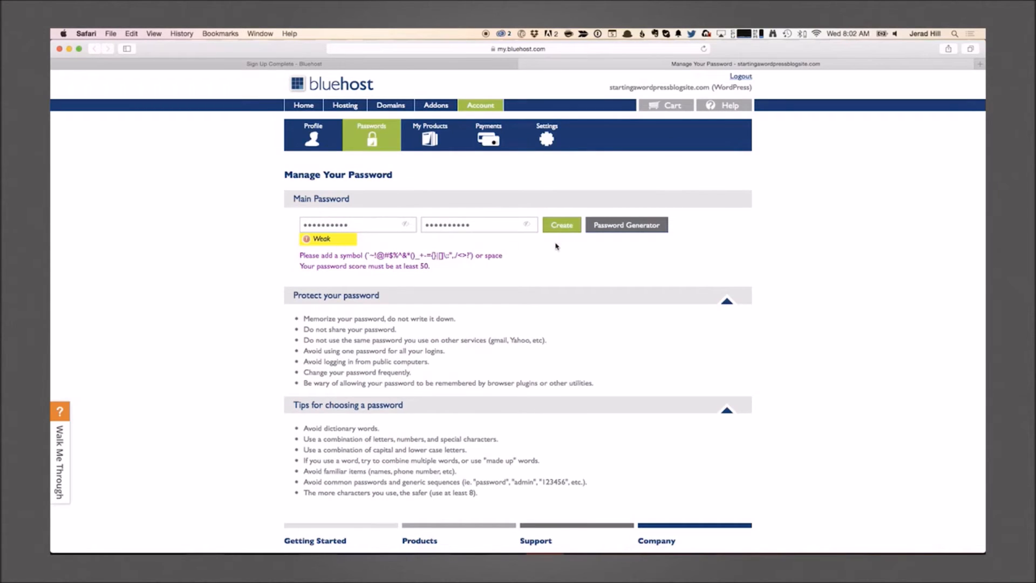
pyautogui.click(619, 228)
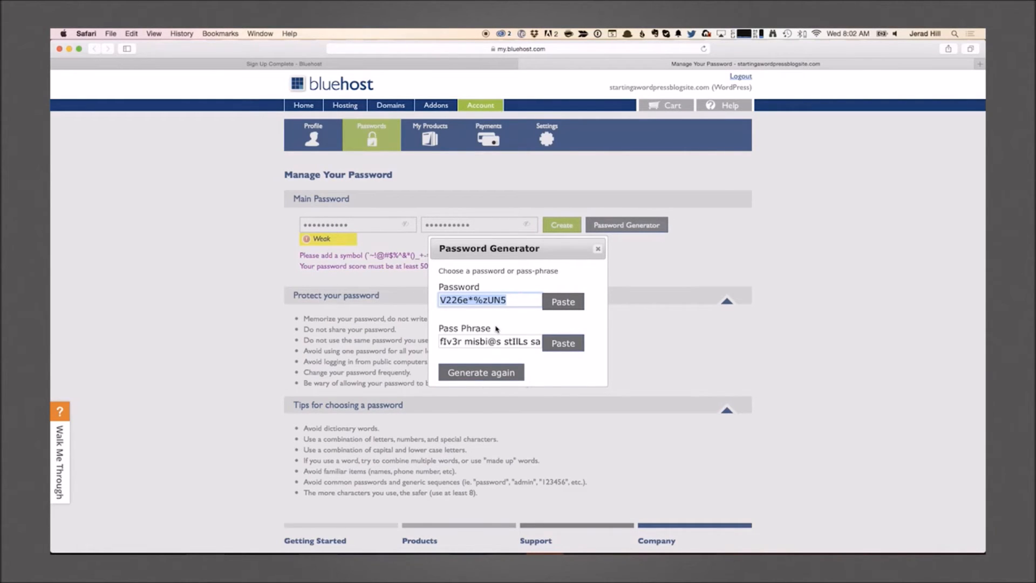
# - Fill both fields with the generated Good-rated password, save it, and open Skitch to note it
pyautogui.moveTo(516, 300); pyautogui.dragTo(420, 297)
pyautogui.click(563, 302)
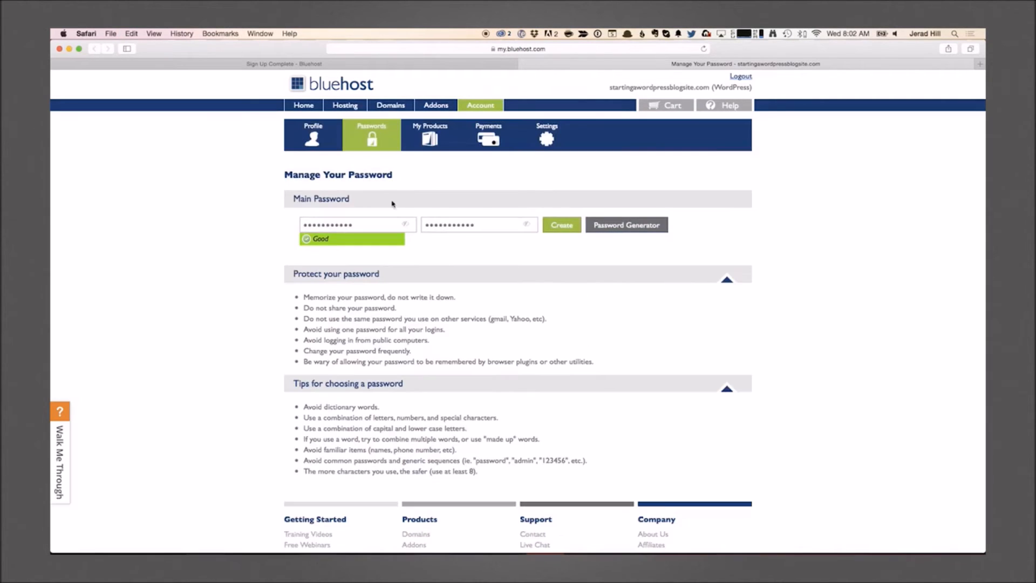
pyautogui.click(561, 228)
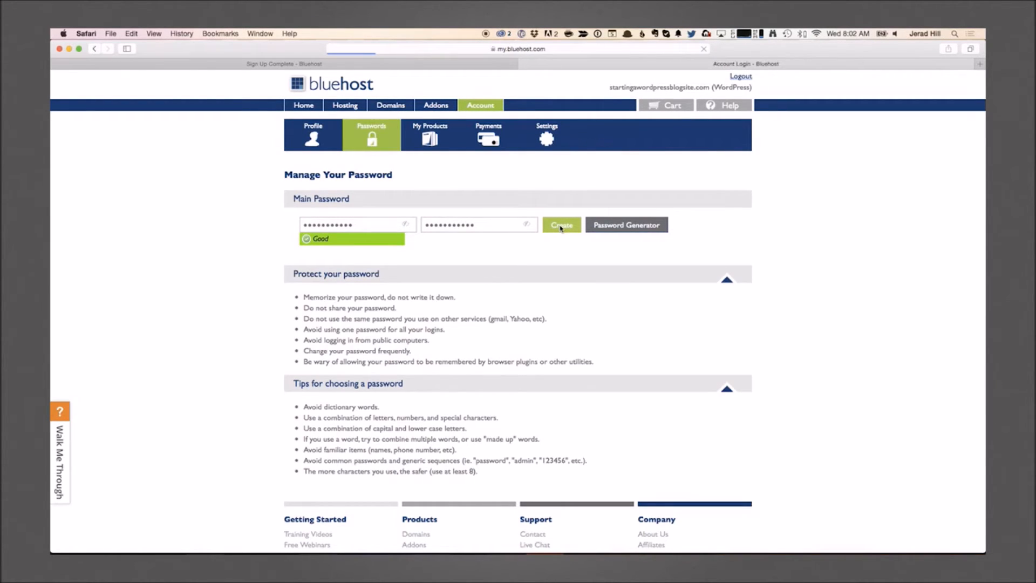
pyautogui.moveTo(497, 546)
pyautogui.click(601, 544)
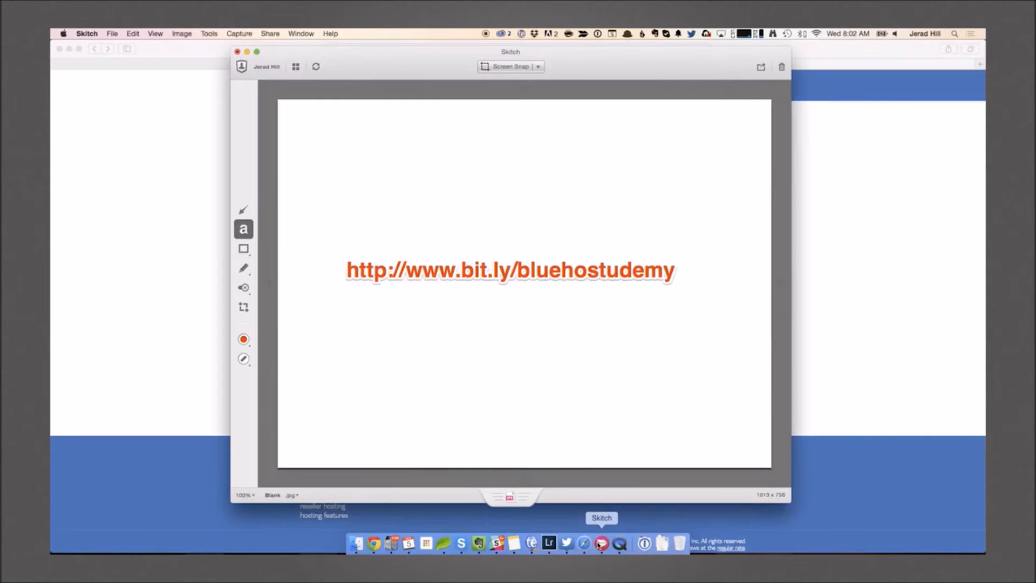
# - Paste the generated password as a Skitch note below the bit.ly/bluehostudemy link, then return to Safari
pyautogui.click(592, 326)
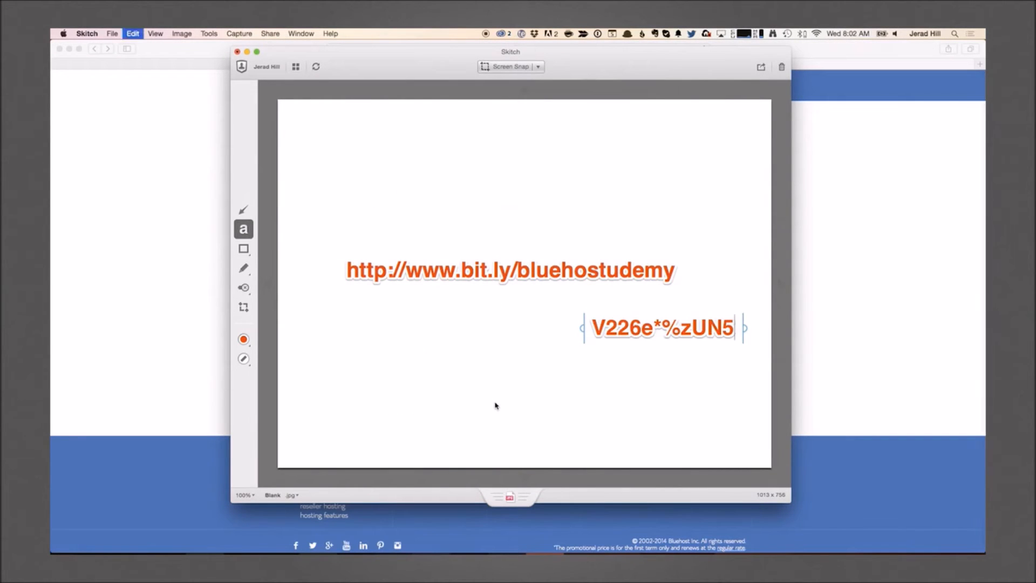
pyautogui.click(826, 286)
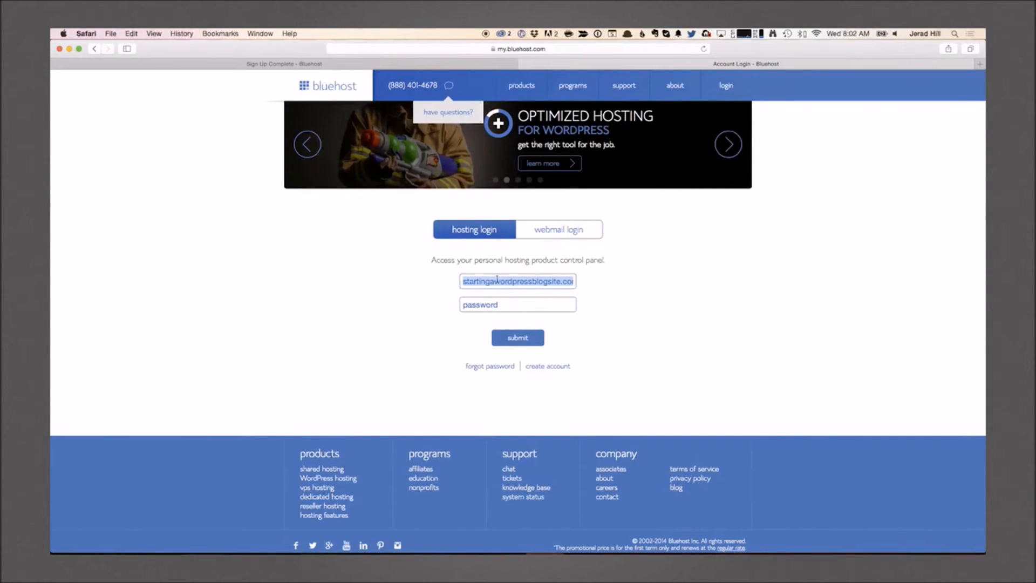
# - Log in to the Bluehost control panel with the pasted password, skip keychain saving, and return to Sign Up Complete
pyautogui.click(484, 305)
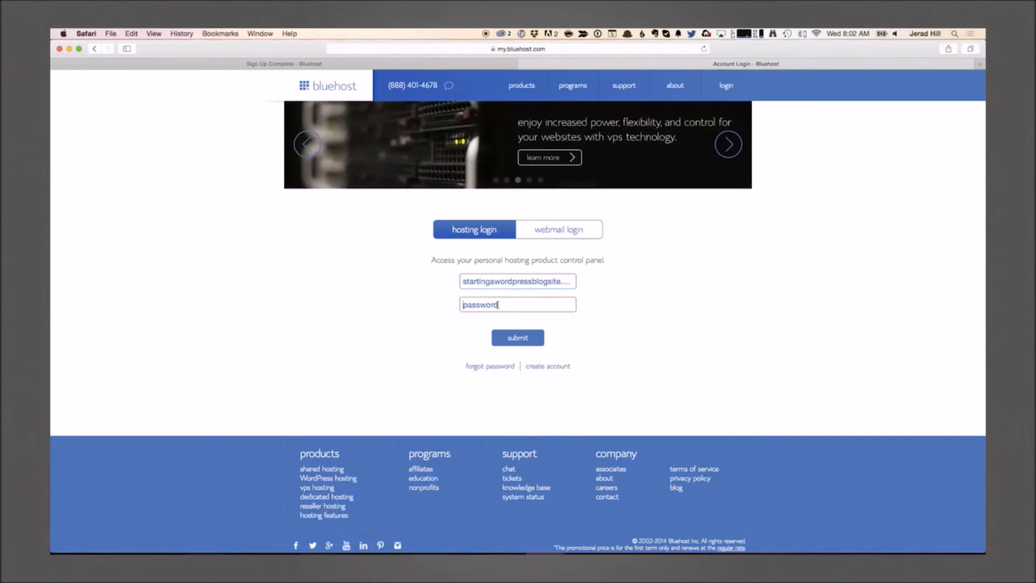
pyautogui.press('super+v')
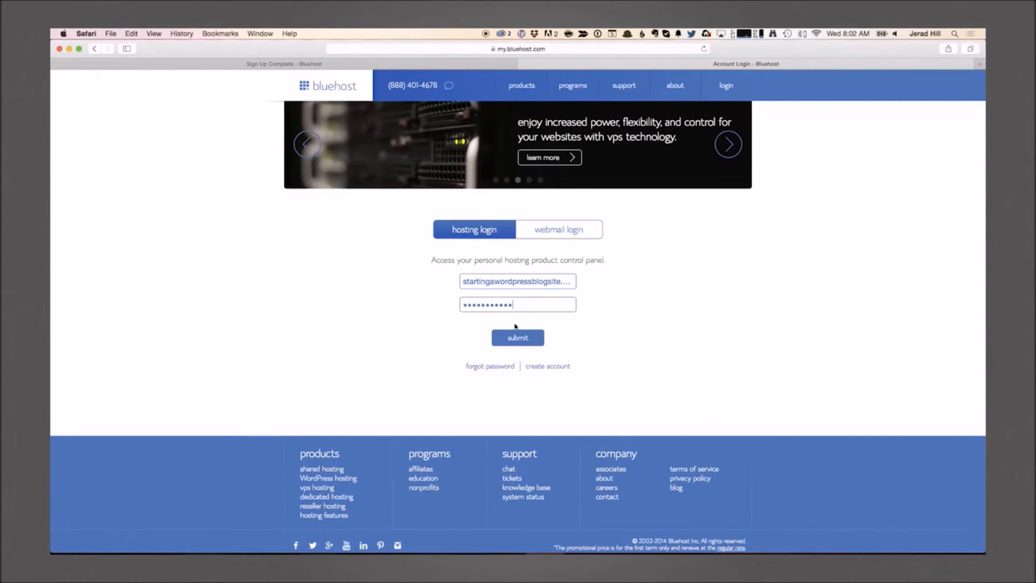
pyautogui.click(515, 339)
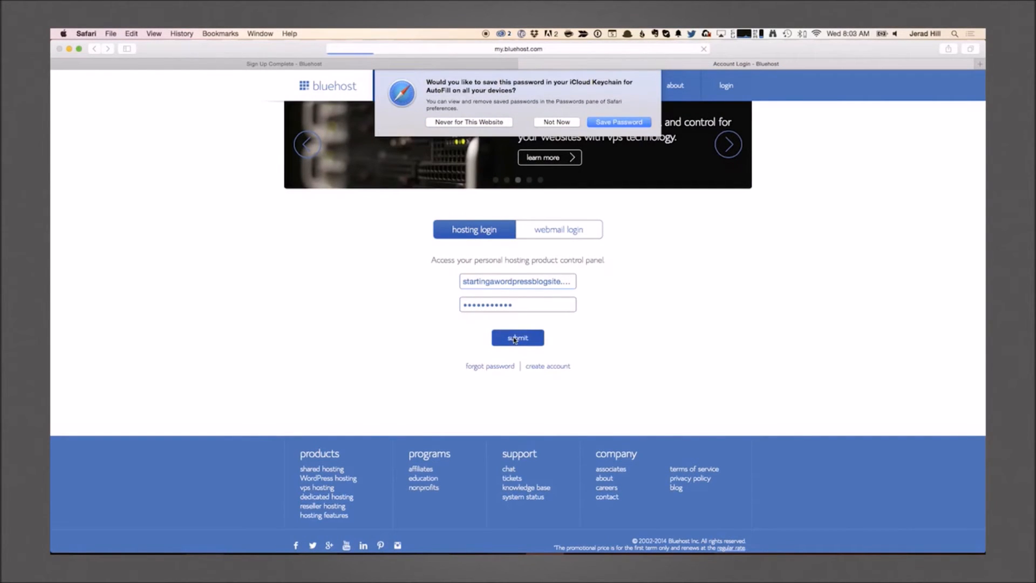
pyautogui.click(548, 122)
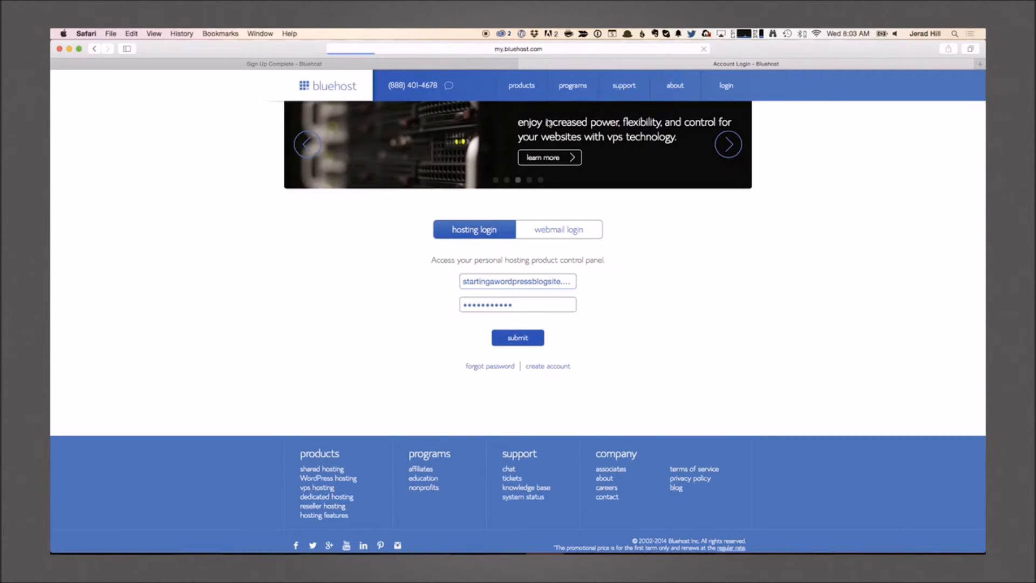
pyautogui.click(285, 64)
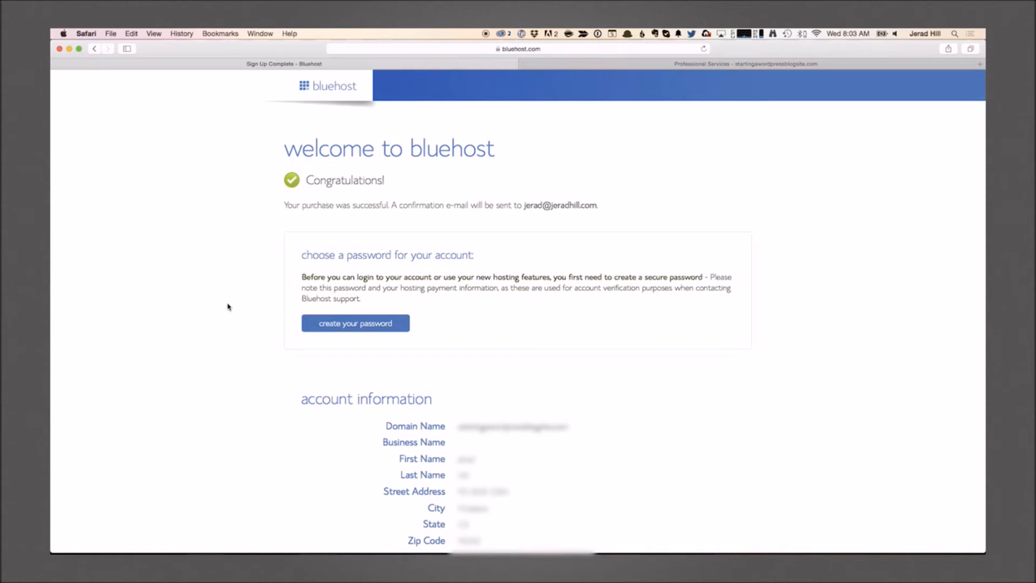
# - Close the sign-up complete tab and open the my.bluehost.com Home dashboard with Getting Started and Main Features
pyautogui.click(57, 64)
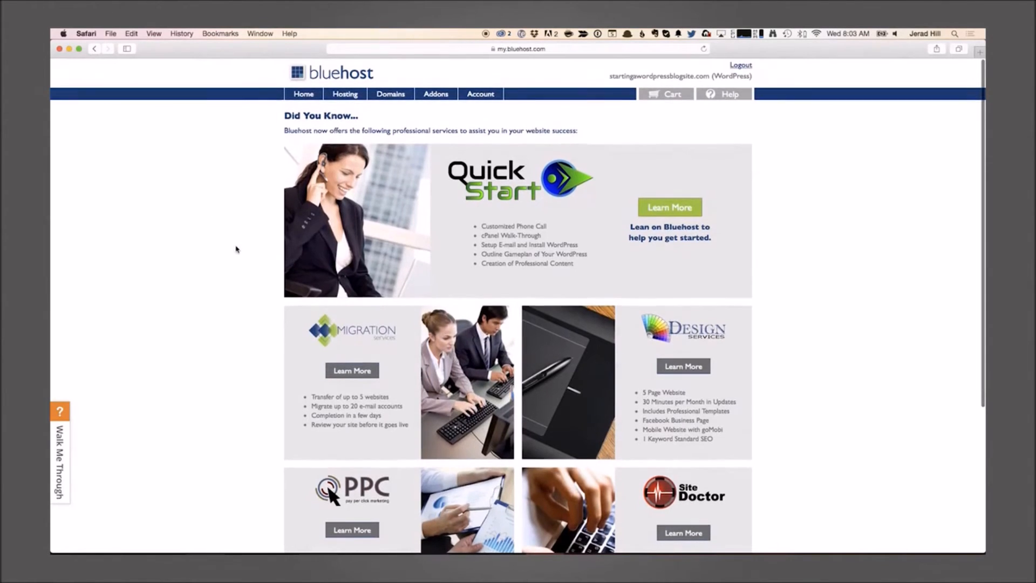
pyautogui.scroll(-5, 236, 250)
pyautogui.scroll(5, 236, 250)
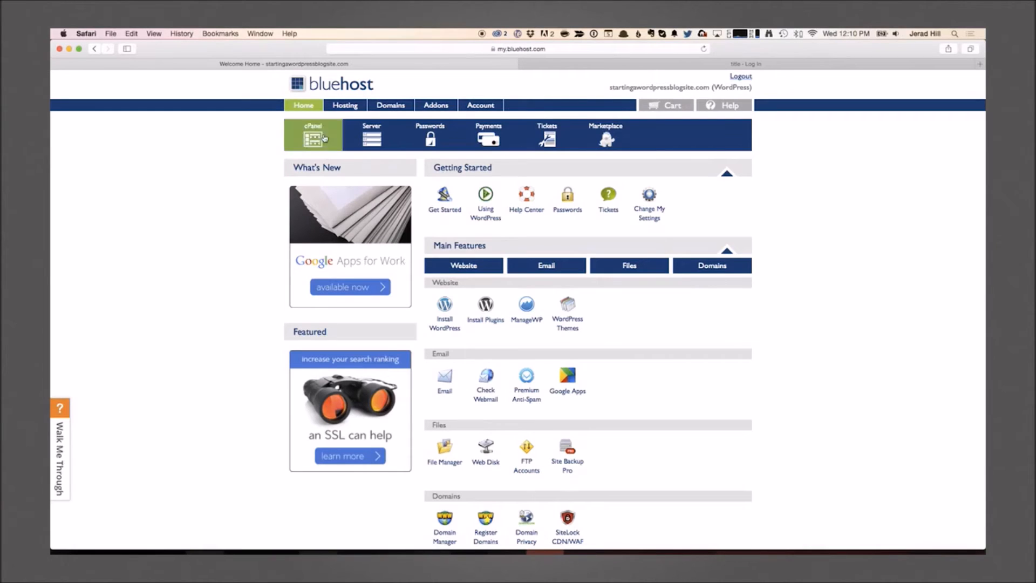
pyautogui.click(301, 106)
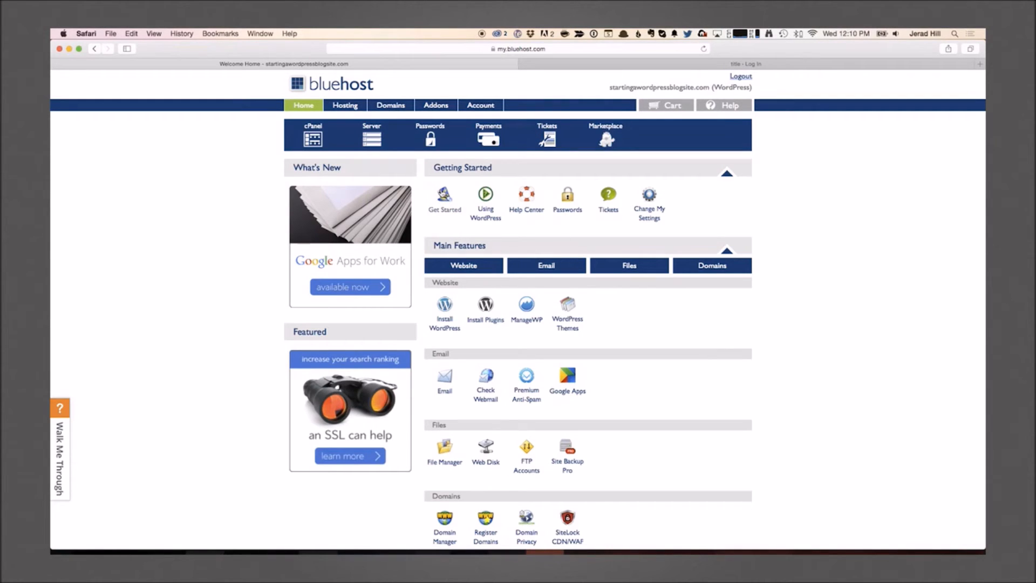
# - Start the Optimized Hosting for WordPress welcome from Getting Started and choose Set Up WordPress
pyautogui.click(443, 194)
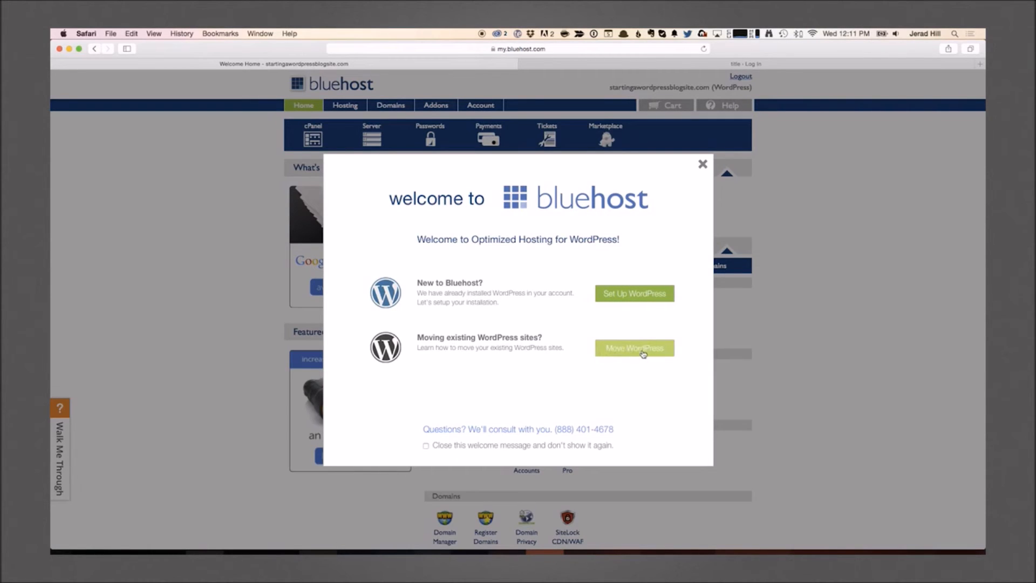
pyautogui.click(629, 295)
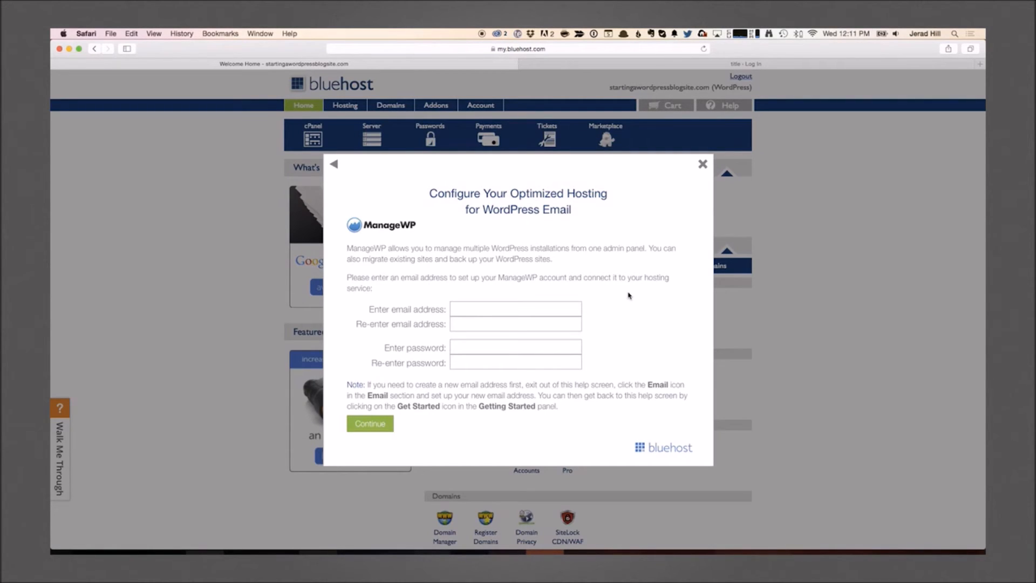
# - Enter and confirm the ManageWP account e-mail address and password, then continue
pyautogui.click(472, 307)
pyautogui.press('Tab')
pyautogui.press('Tab')
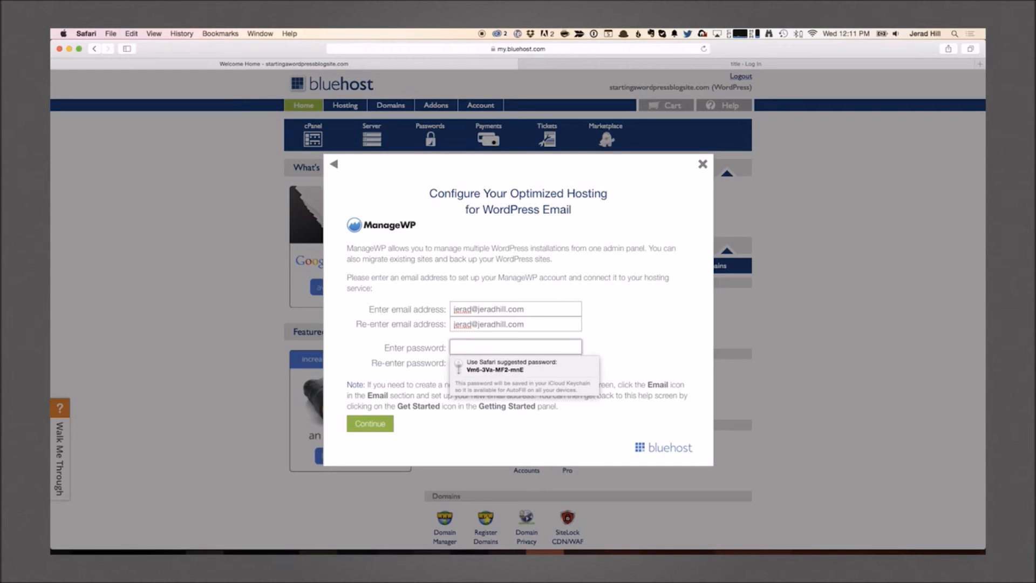
pyautogui.write('*******')
pyautogui.press('Tab')
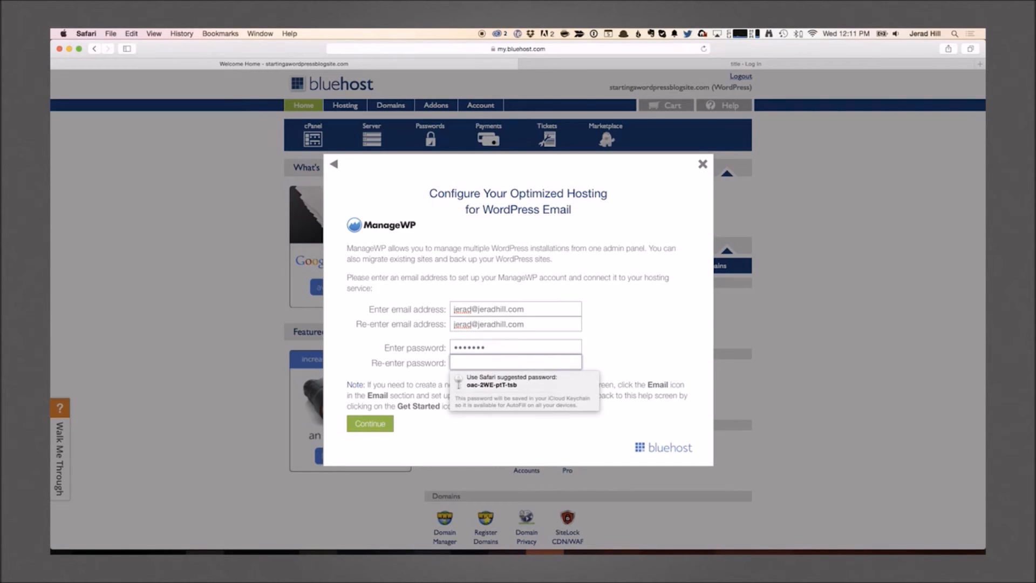
pyautogui.write('*******')
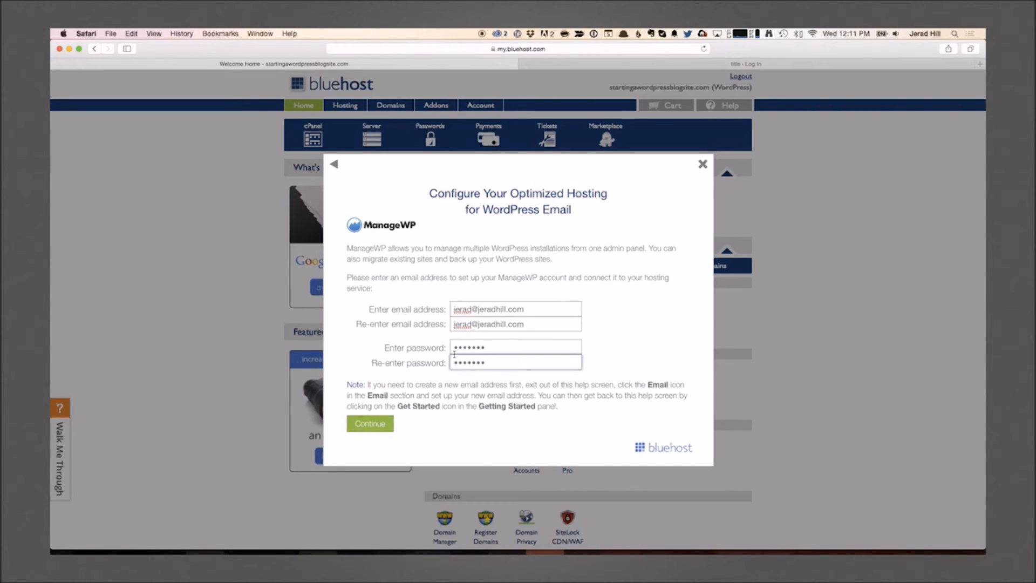
pyautogui.click(362, 426)
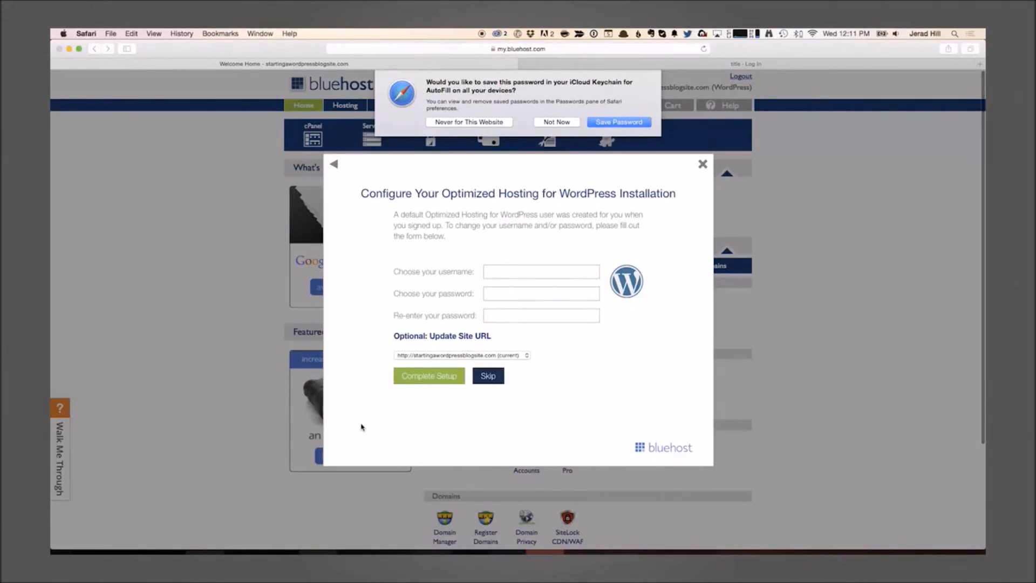
# - Set the WordPress admin username and password twice and complete setup, declining browser password saving
pyautogui.click(557, 122)
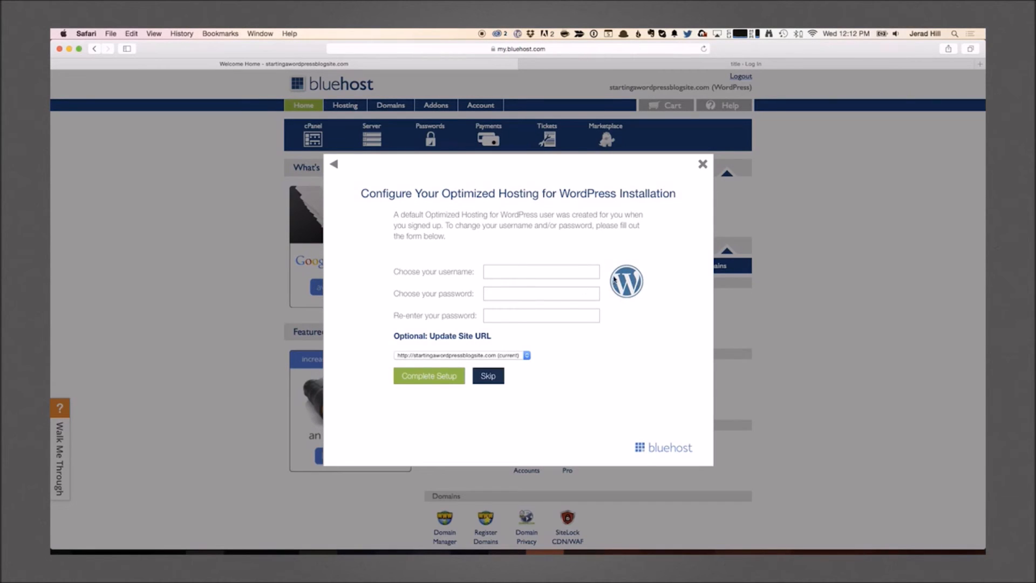
pyautogui.click(553, 271)
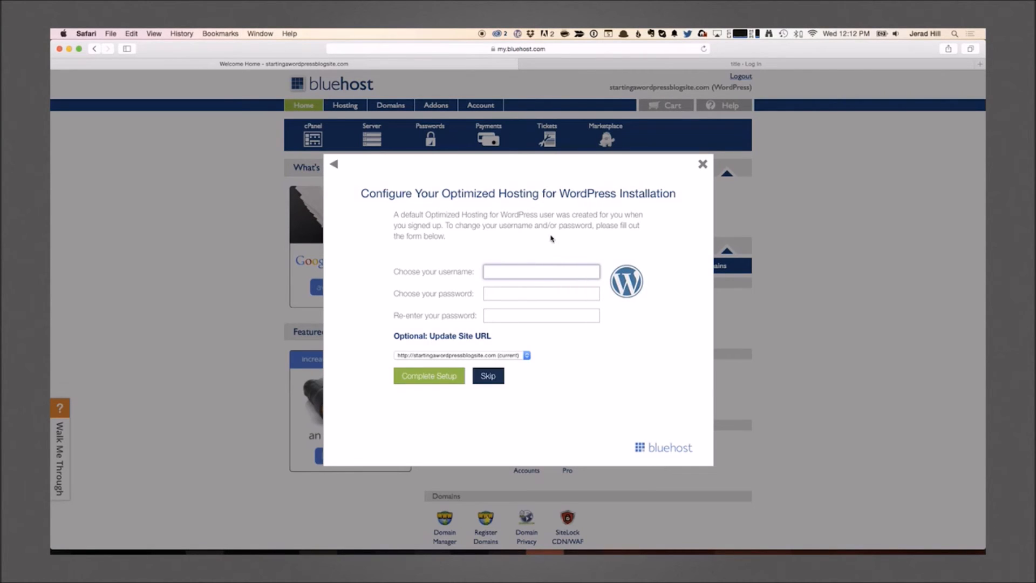
pyautogui.write('jeradhill')
pyautogui.press('Tab')
pyautogui.write('*******')
pyautogui.press('Tab')
pyautogui.write('*******')
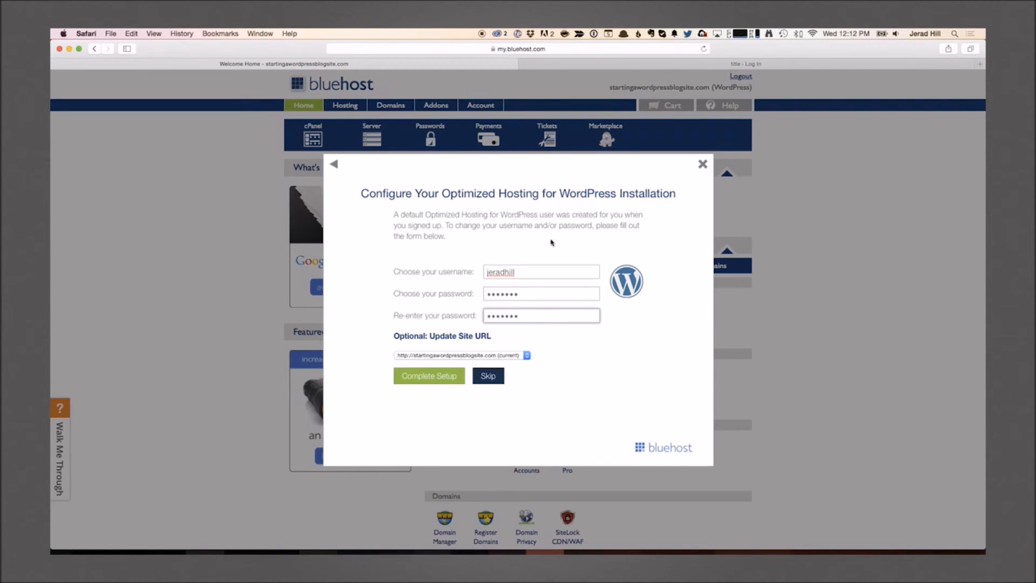
pyautogui.click(435, 377)
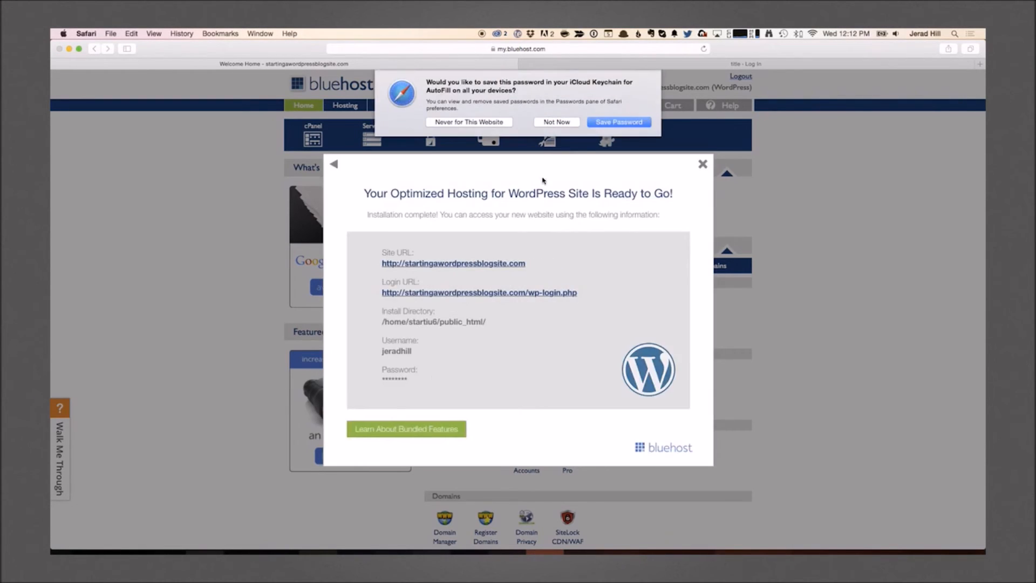
pyautogui.click(562, 126)
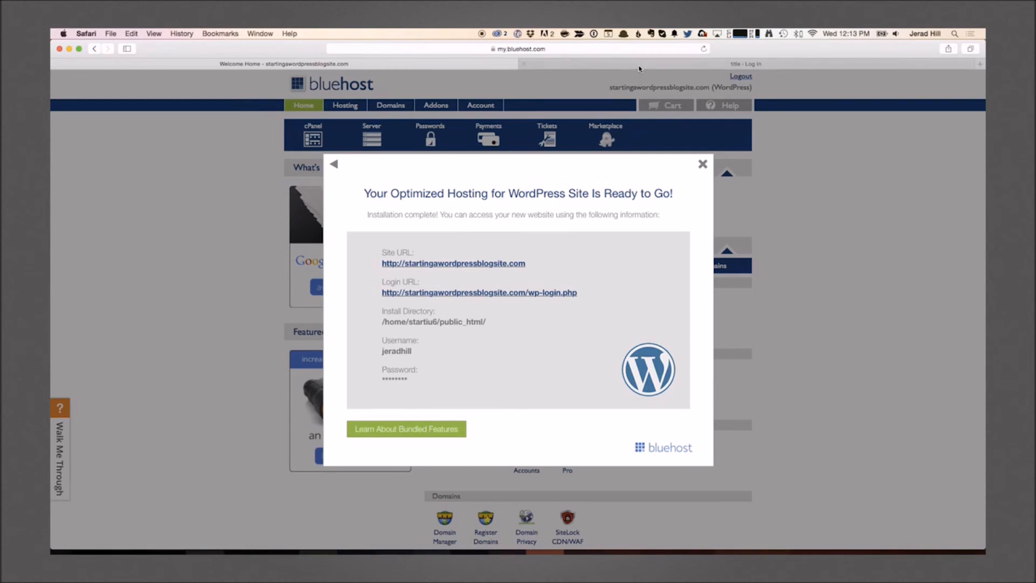
# - Close the extra login tab and bring up link options for the wp-login.php Login URL
pyautogui.click(525, 64)
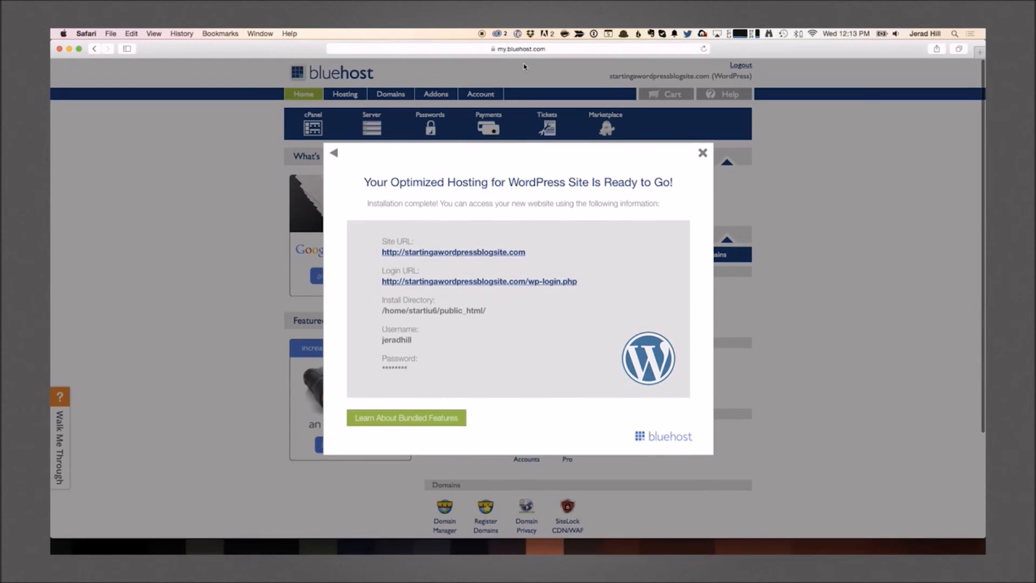
pyautogui.rightClick(478, 282)
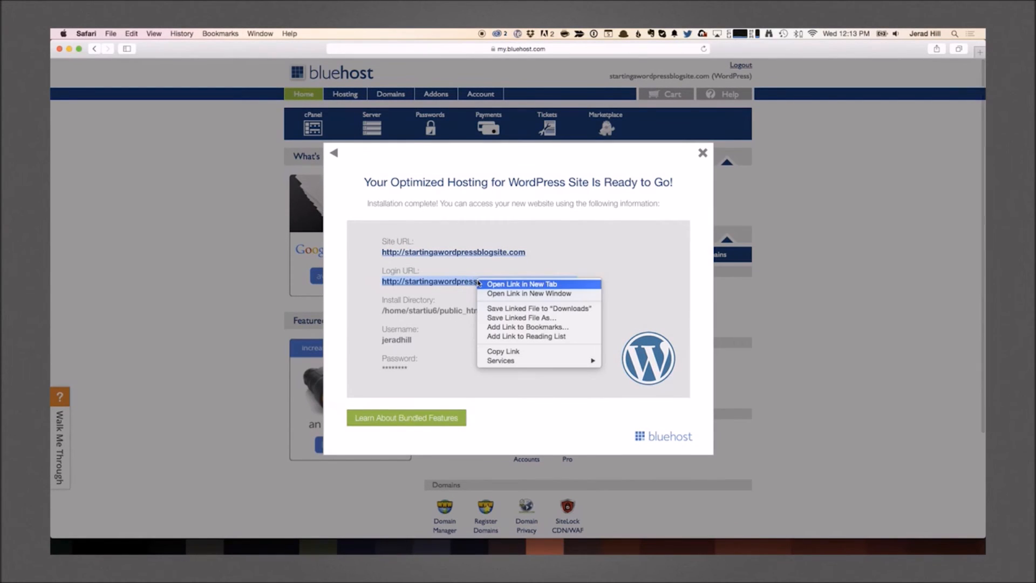
# - Open the wp-login.php page in a new tab and the live site from the Site URL
pyautogui.click(507, 284)
pyautogui.click(572, 63)
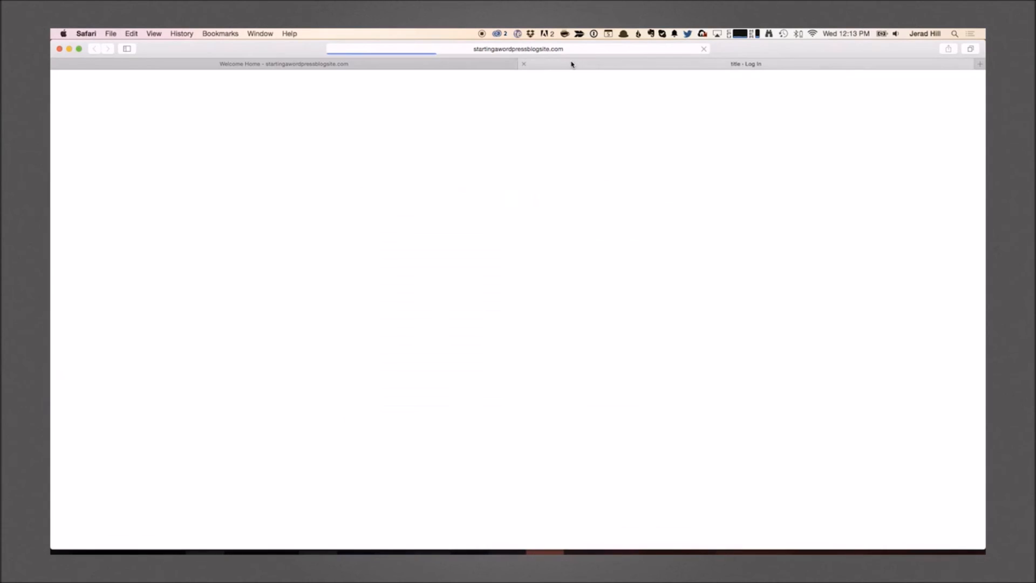
pyautogui.click(494, 234)
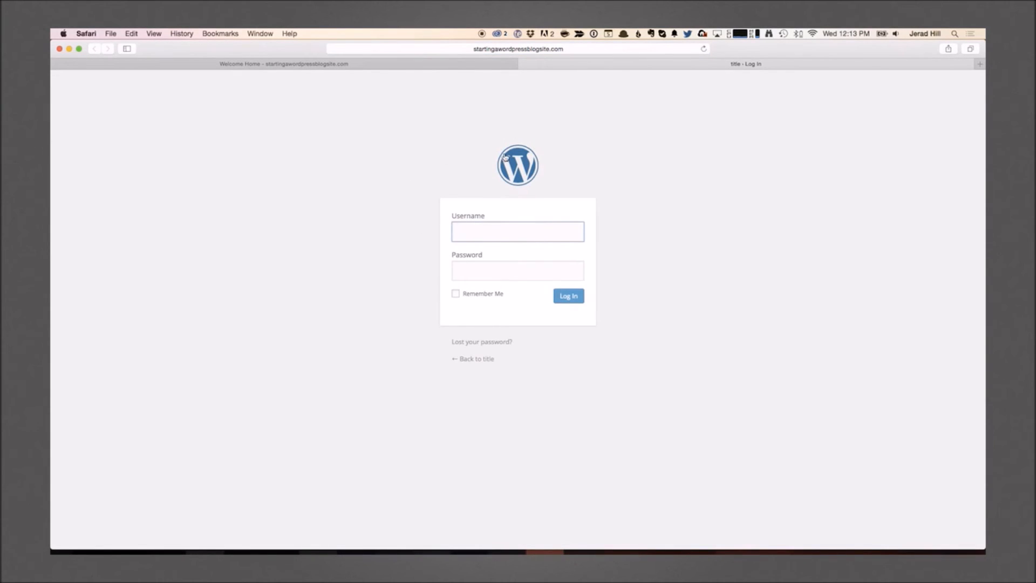
pyautogui.click(535, 49)
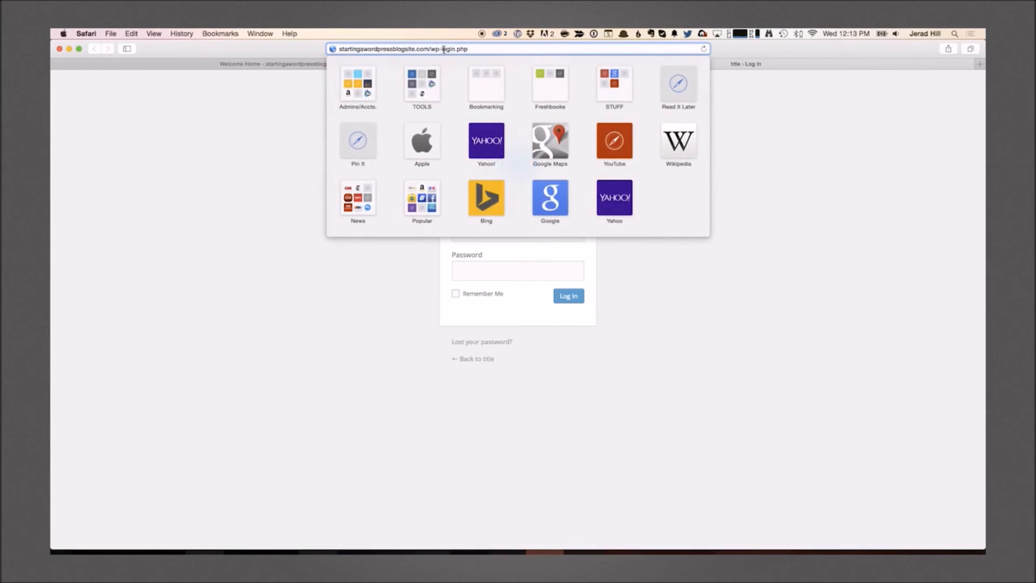
pyautogui.click(240, 131)
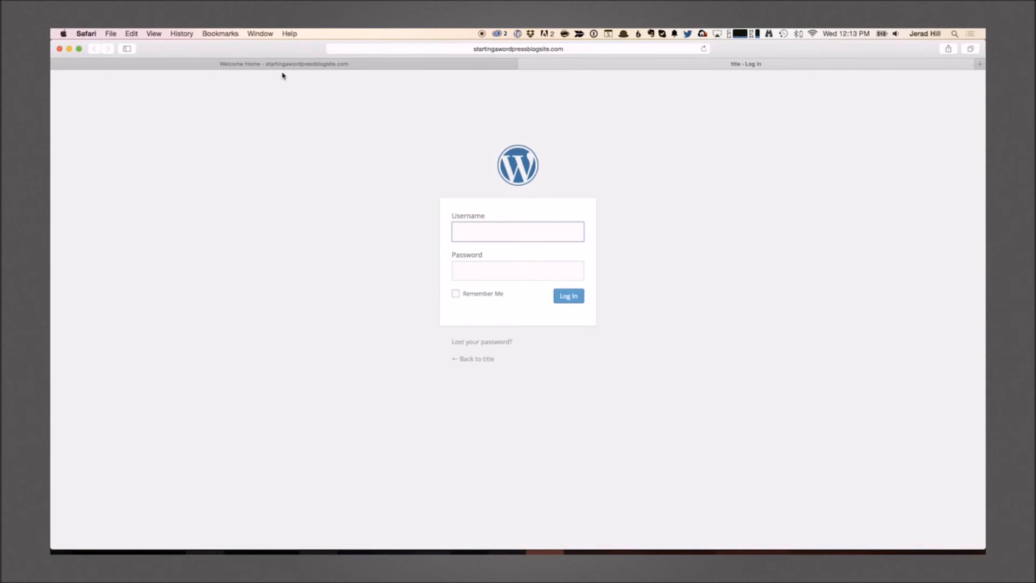
pyautogui.click(282, 65)
pyautogui.click(480, 262)
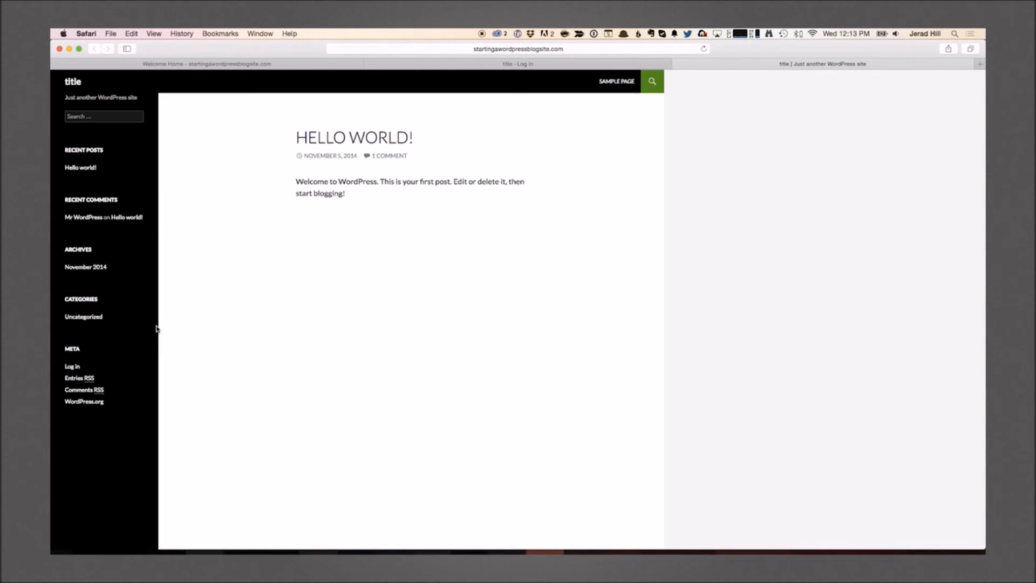
pyautogui.click(542, 64)
# - Sign in to WordPress admin with the username and password, Remember Me checked, declining password saving
pyautogui.click(483, 237)
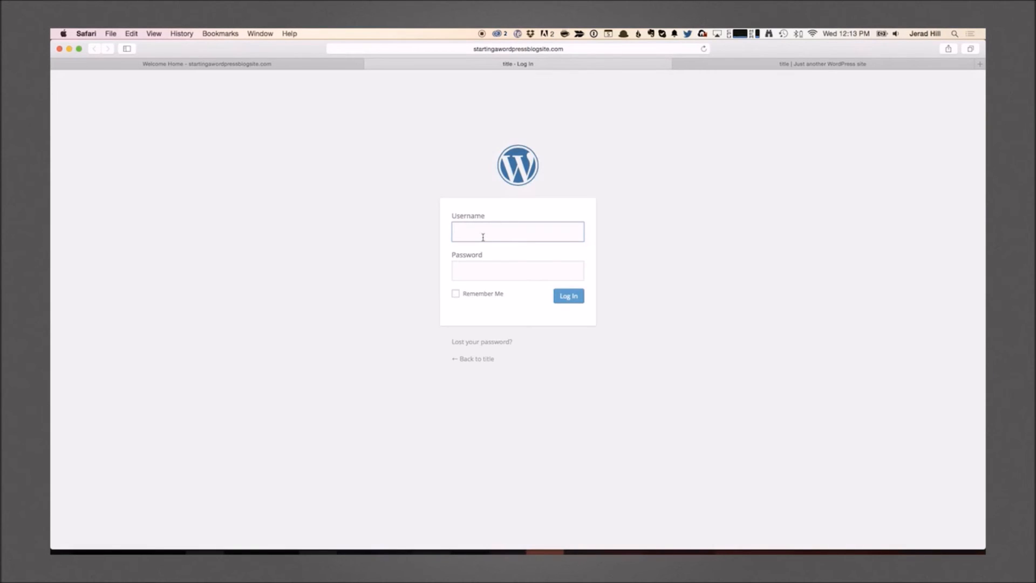
pyautogui.write('jeradhill')
pyautogui.press('Tab')
pyautogui.write('•••••••')
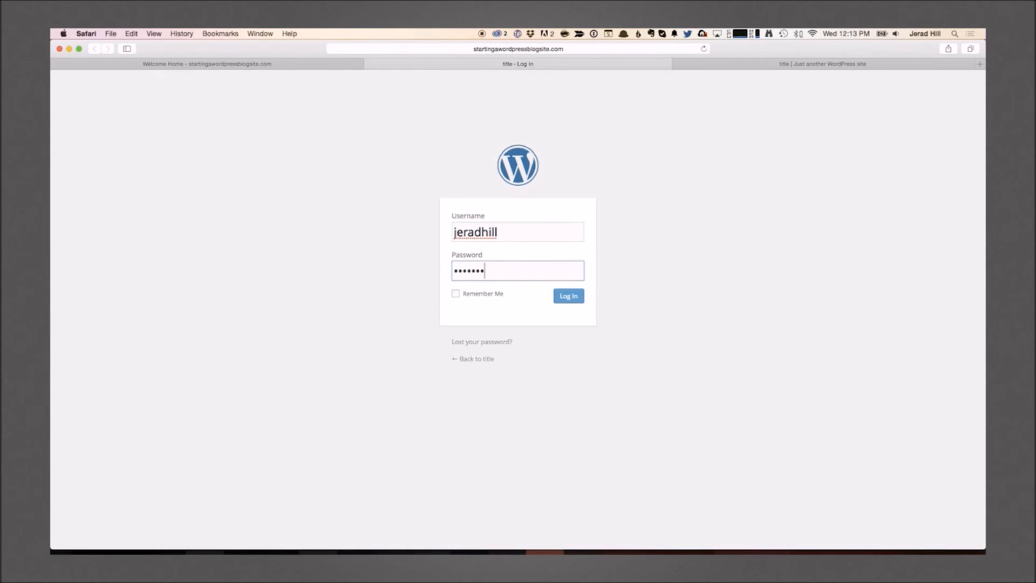
pyautogui.click(456, 293)
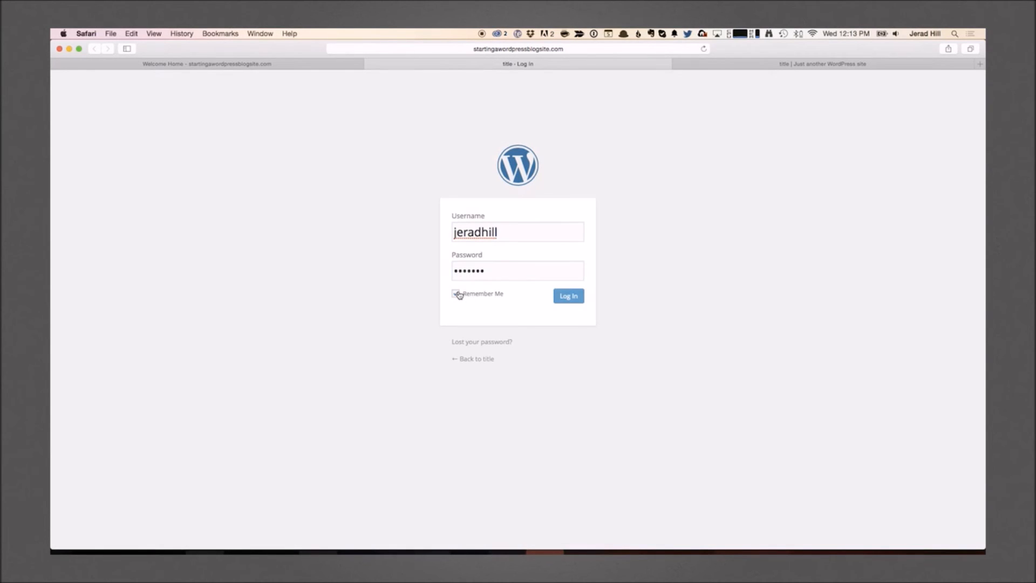
pyautogui.click(568, 295)
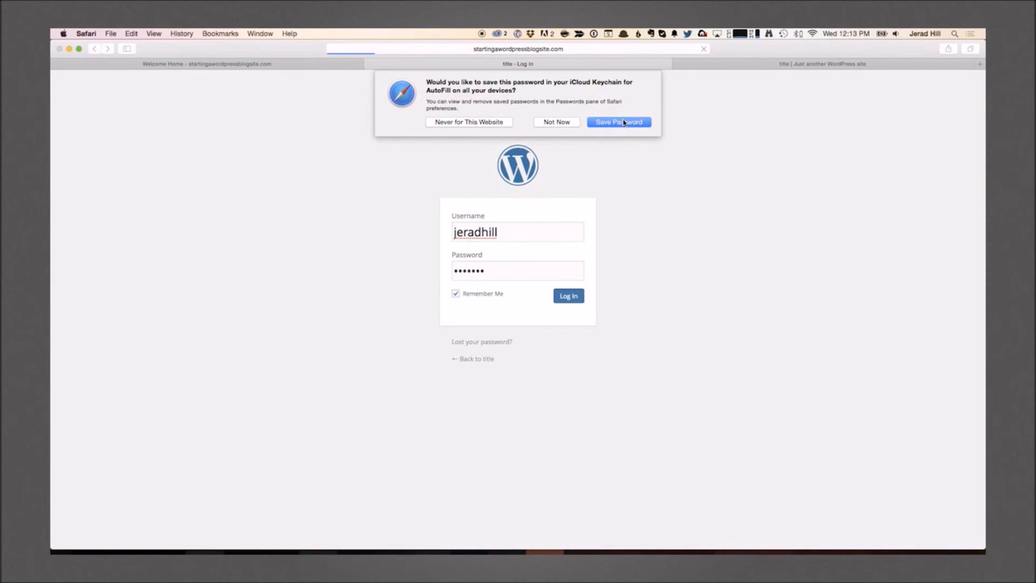
pyautogui.click(557, 122)
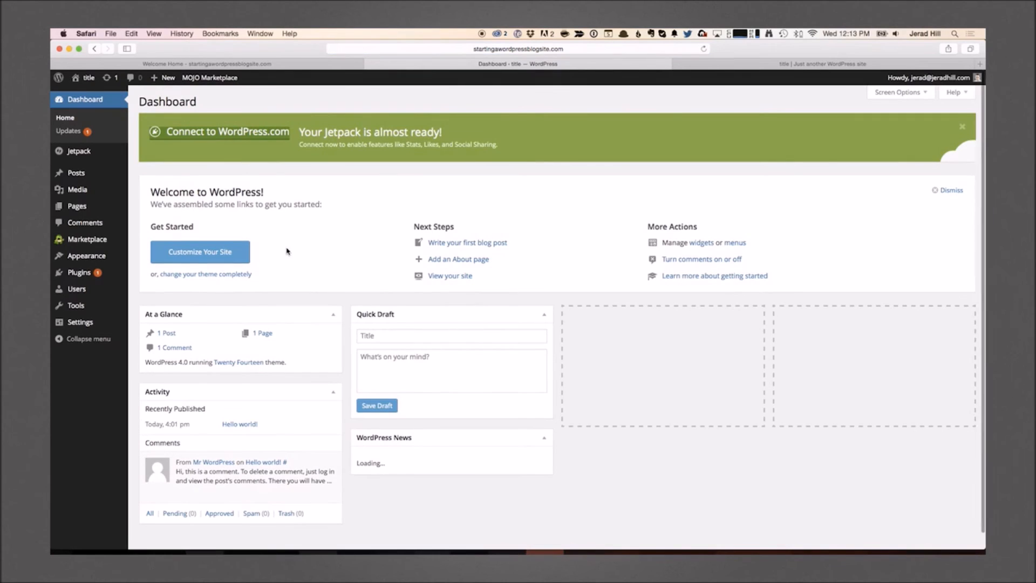
# - Switch from the admin Dashboard to the live site's tab showing the Hello World! post
pyautogui.scroll(-1, 287, 252)
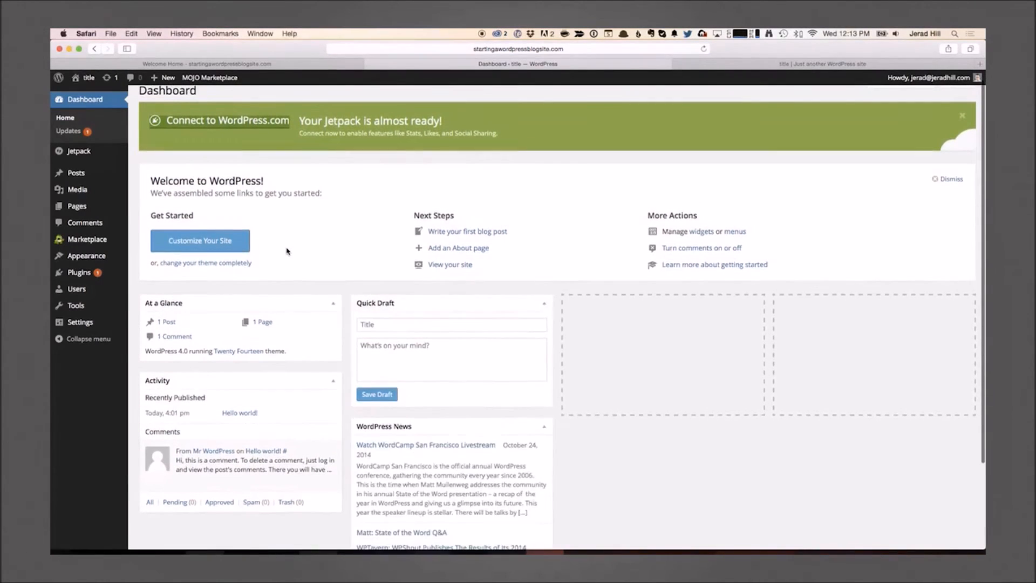
pyautogui.scroll(1, 287, 252)
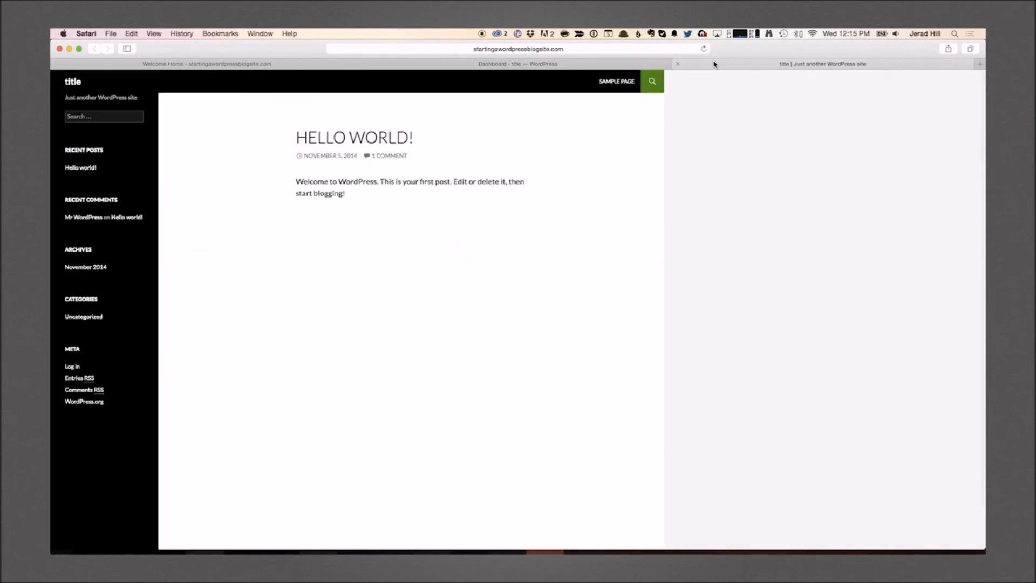
pyautogui.click(714, 64)
# - Open a new Safari tab and enter found.guru in the address bar
pyautogui.press('super+t')
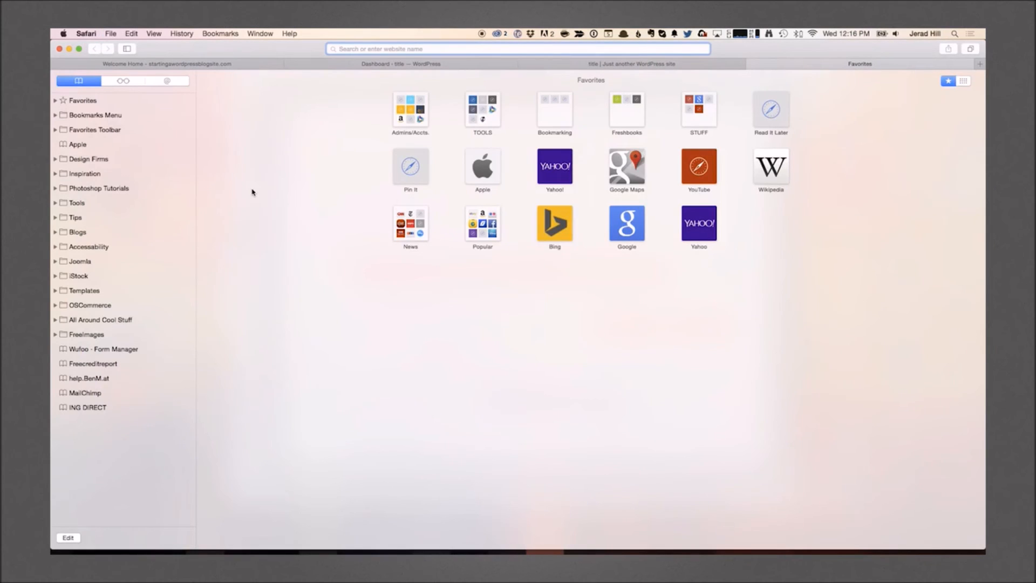
pyautogui.write('found.g')
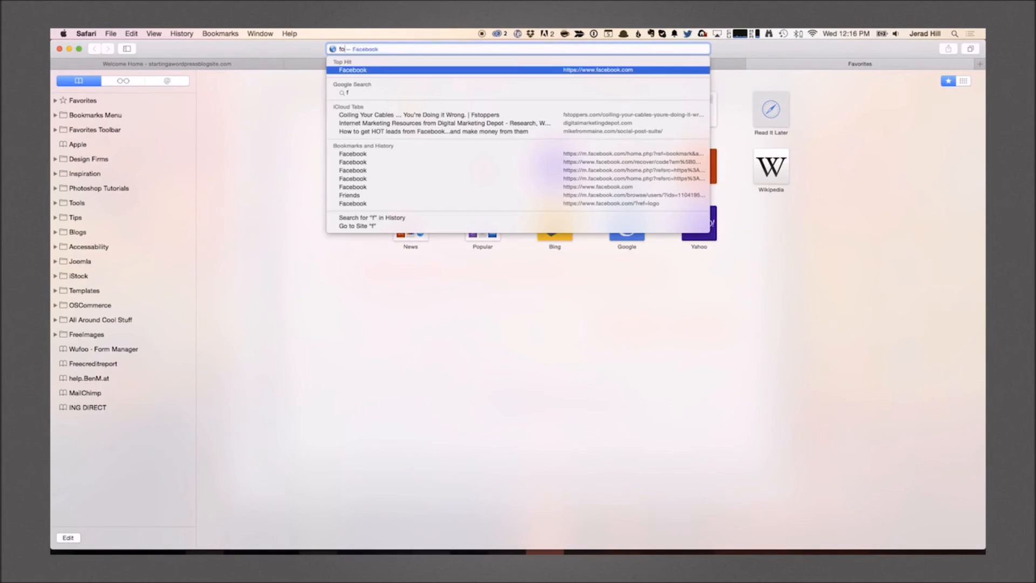
pyautogui.write('uru')
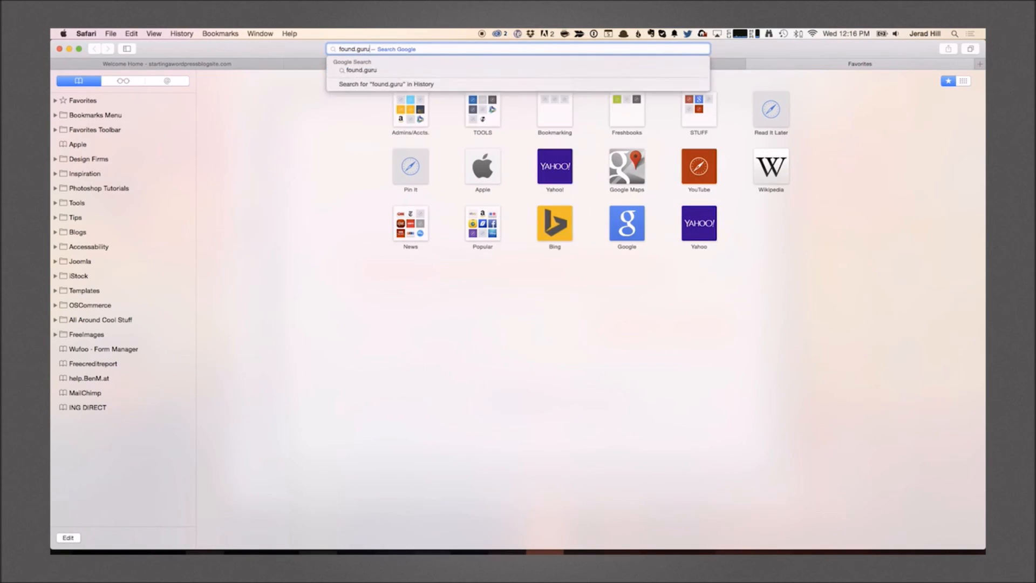
# - Load found.guru as a sample WordPress site, scroll through its pages, then close its tab
pyautogui.press('Return')
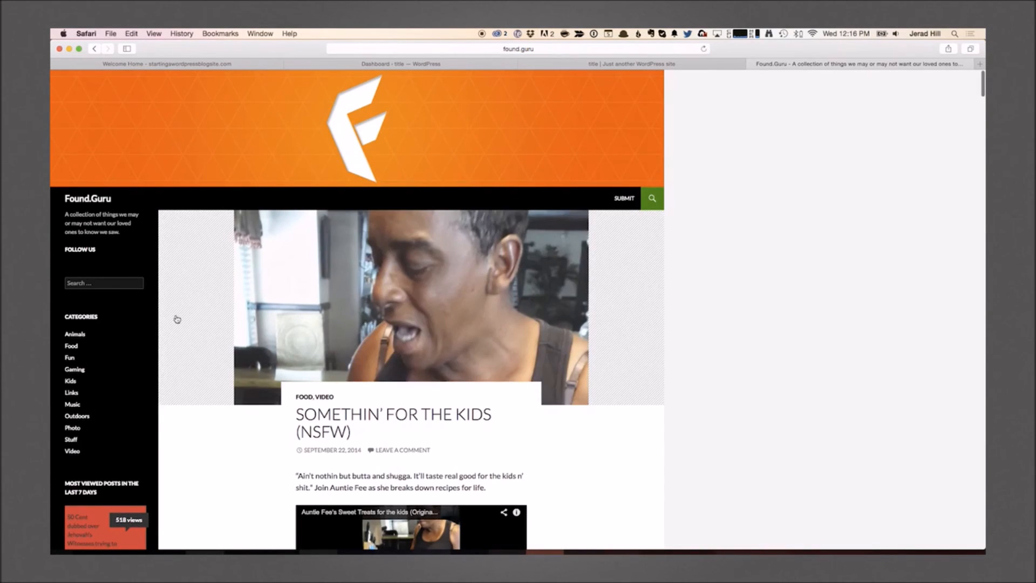
pyautogui.scroll(-3, 139, 367)
pyautogui.scroll(-15, 139, 369)
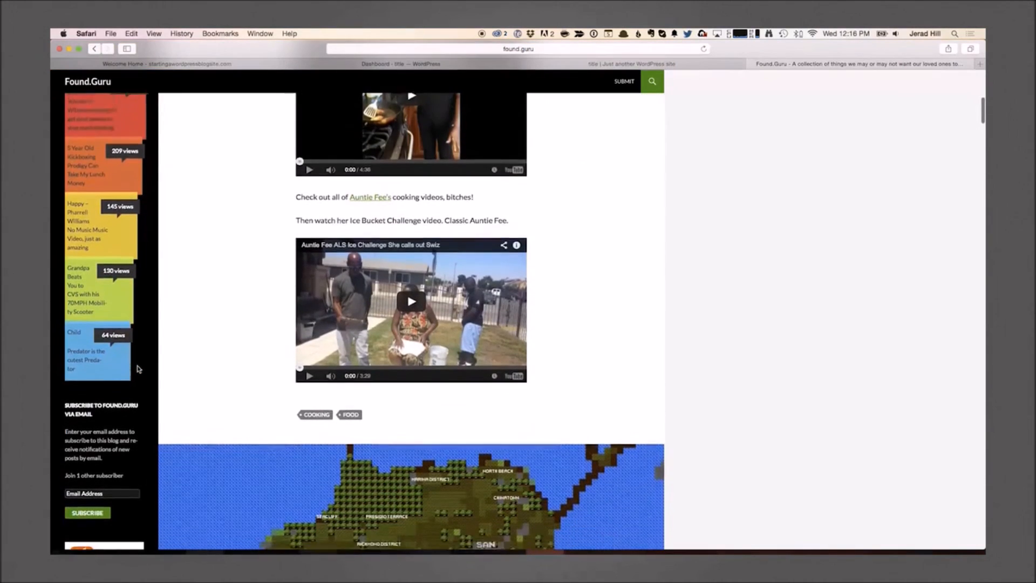
pyautogui.scroll(-15, 194, 390)
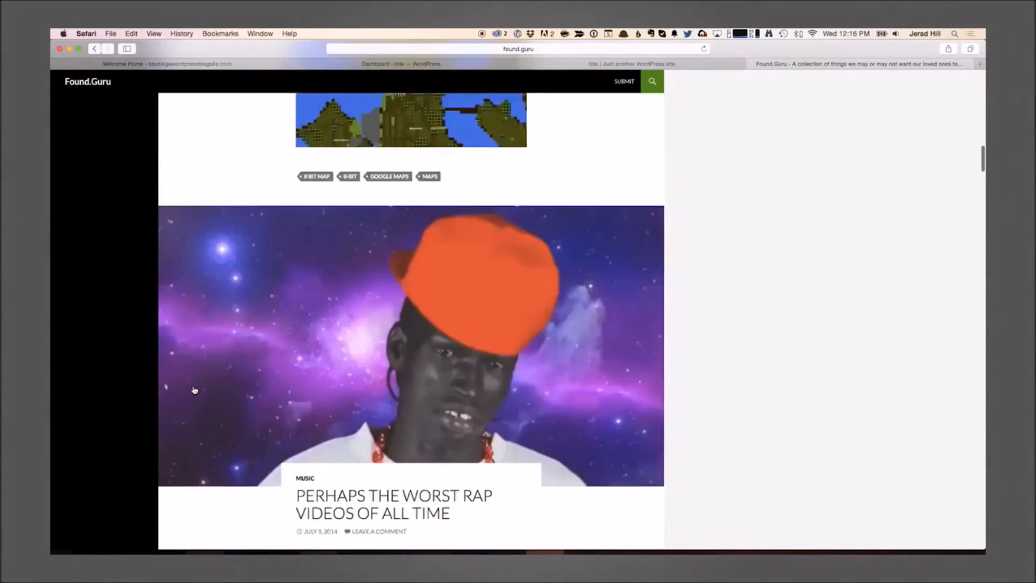
pyautogui.scroll(-15, 194, 390)
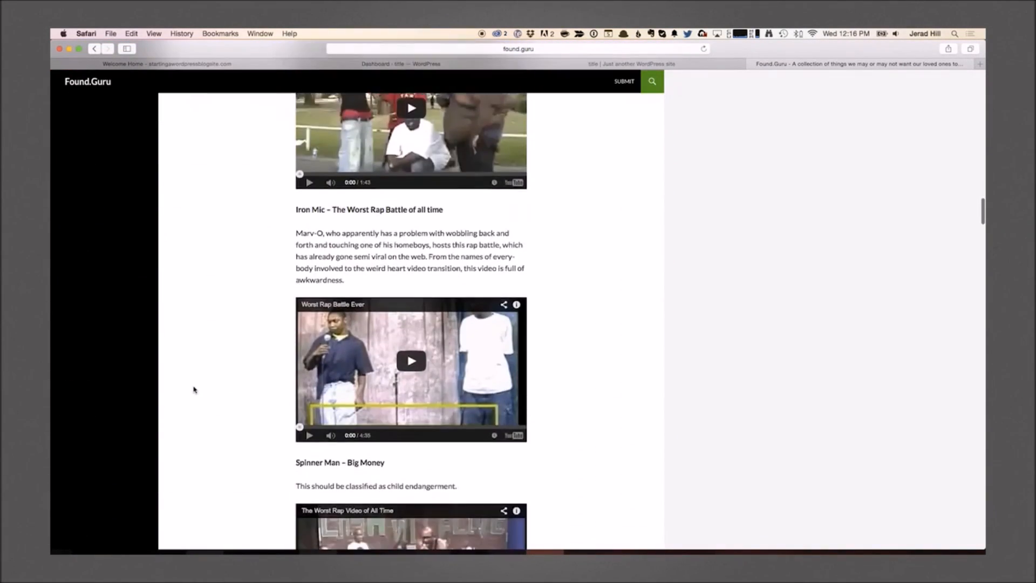
pyautogui.scroll(20, 195, 390)
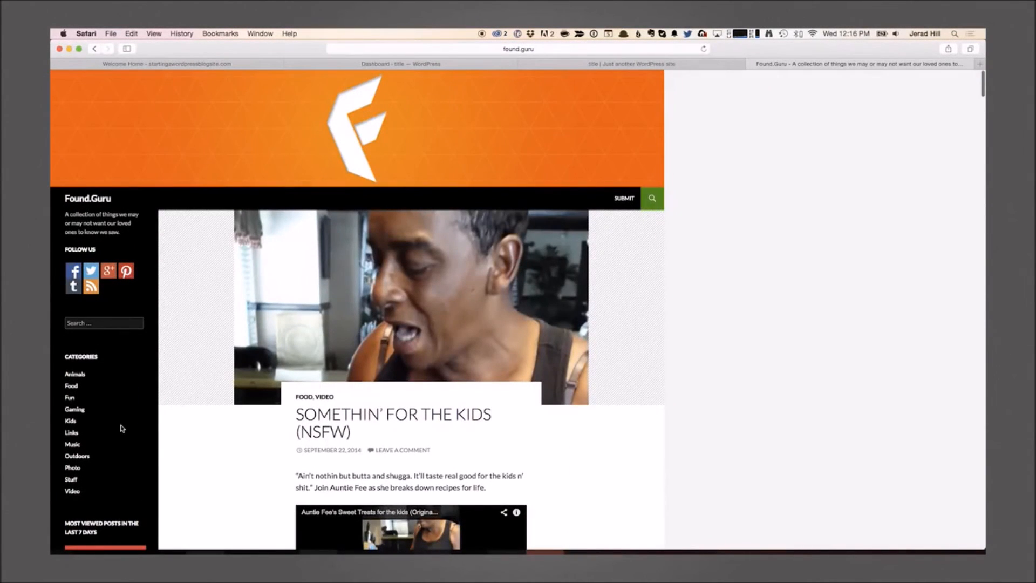
pyautogui.click(752, 63)
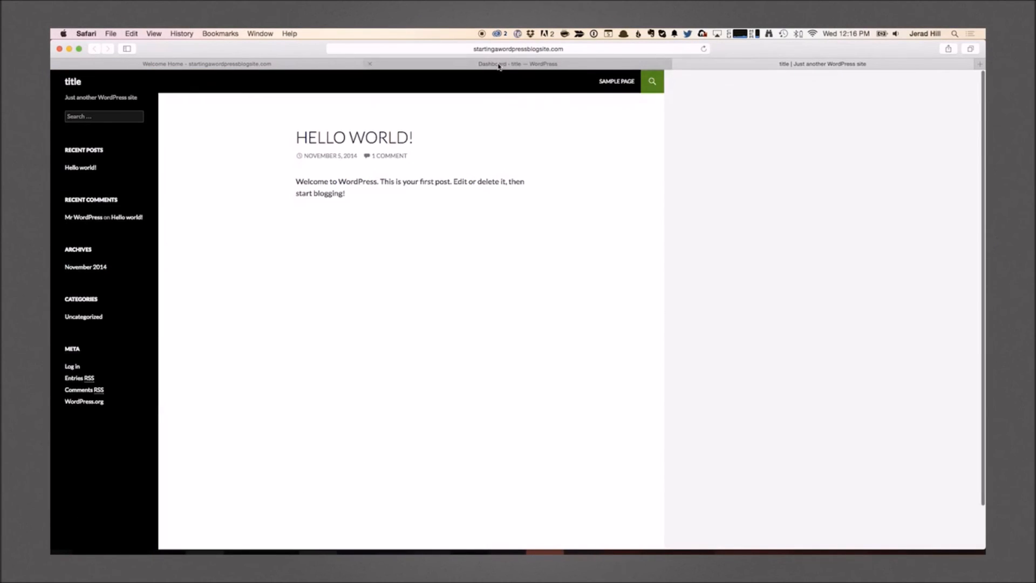
# - From the WordPress dashboard, go to Appearance > Themes to list the installed themes
pyautogui.click(500, 65)
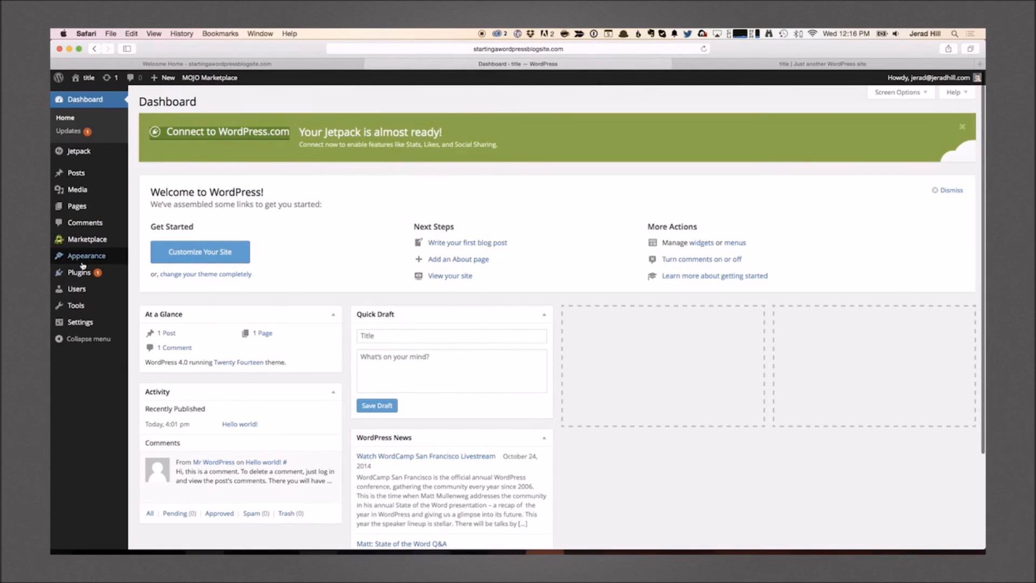
pyautogui.moveTo(80, 265)
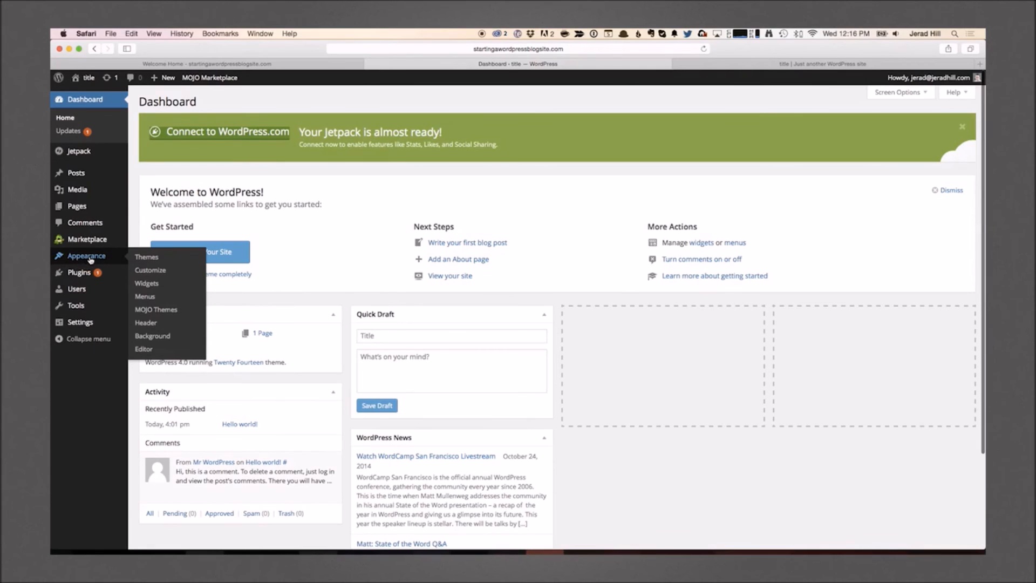
pyautogui.click(154, 260)
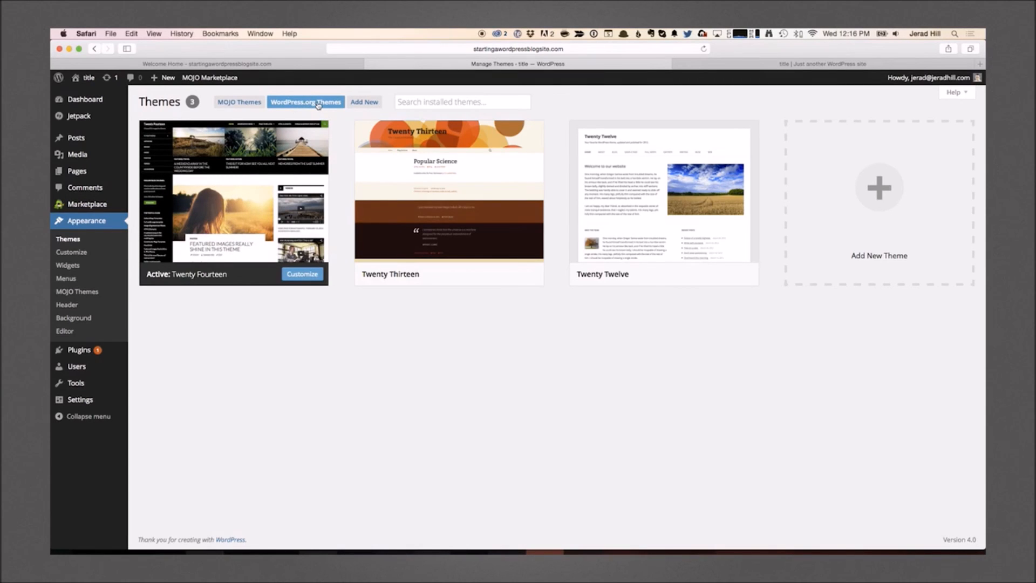
# - Browse WordPress.org themes, try the Feature Filter, then return to Featured with Restimpo listed first
pyautogui.click(300, 104)
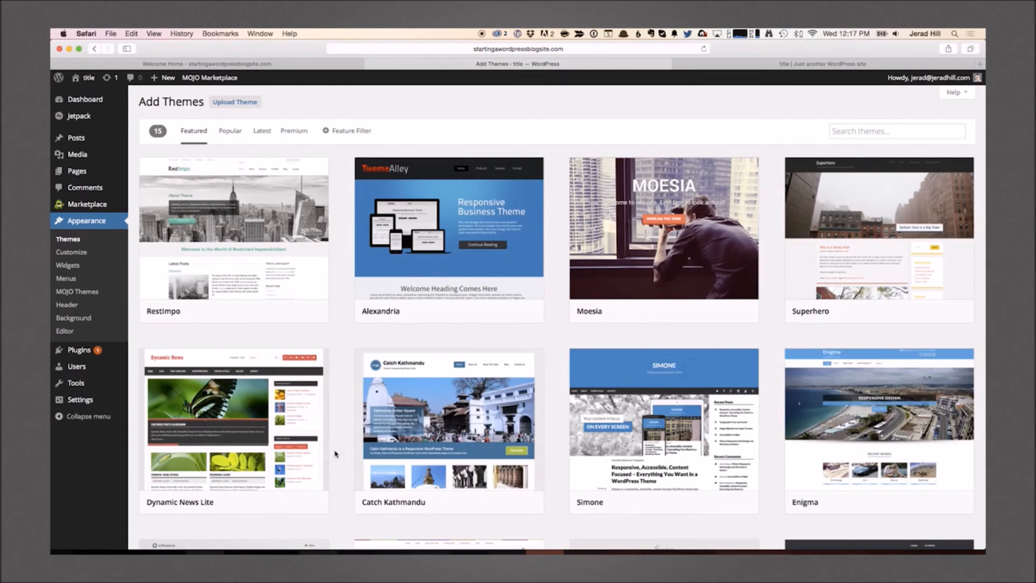
pyautogui.scroll(-5, 335, 454)
pyautogui.scroll(-3, 335, 454)
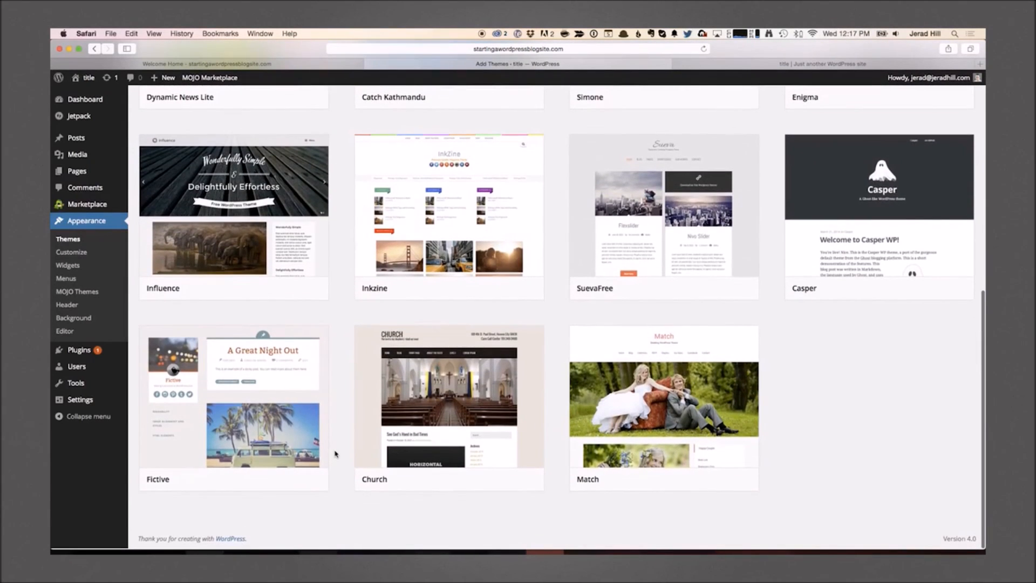
pyautogui.scroll(8, 335, 455)
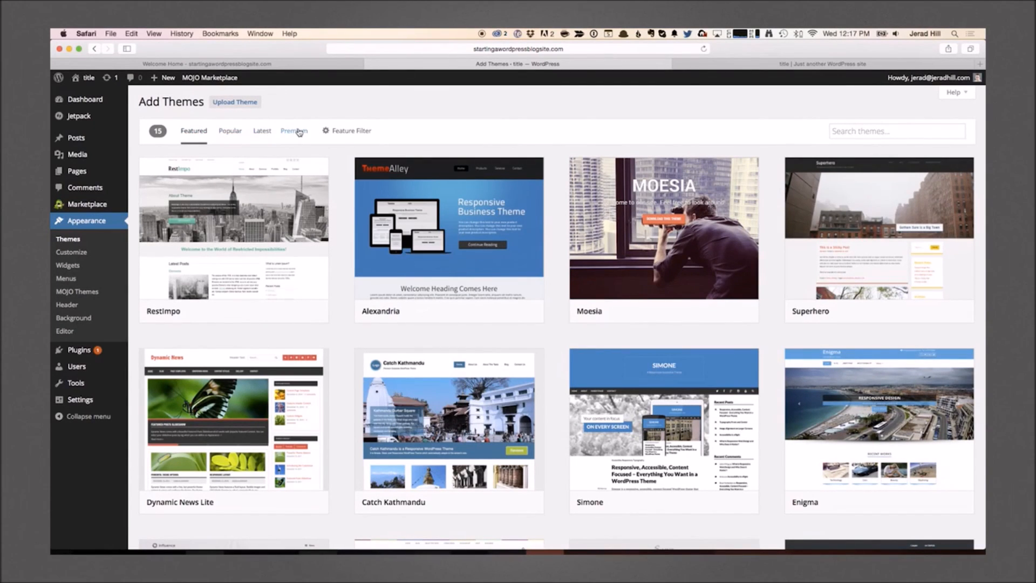
pyautogui.click(359, 131)
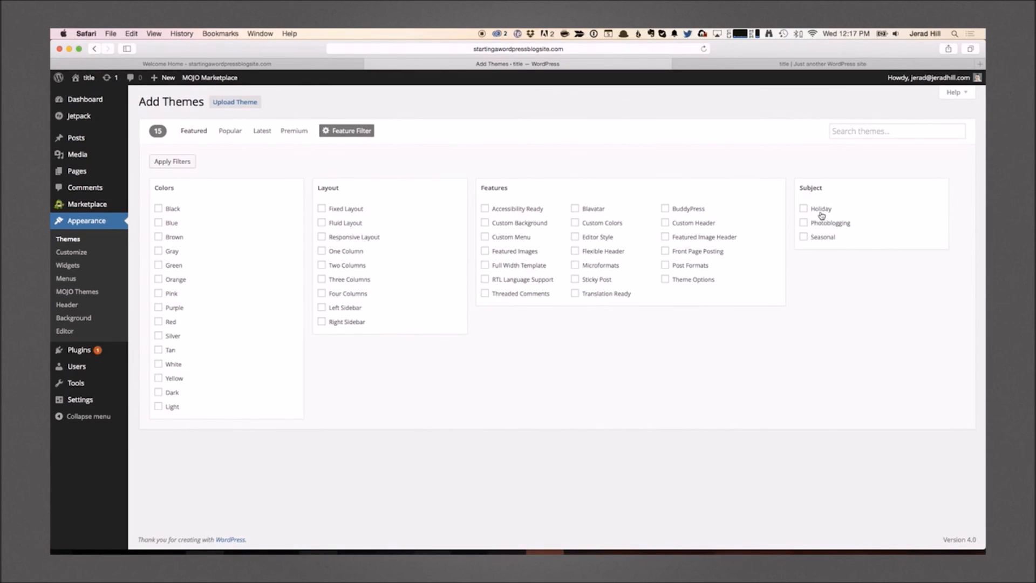
pyautogui.click(346, 132)
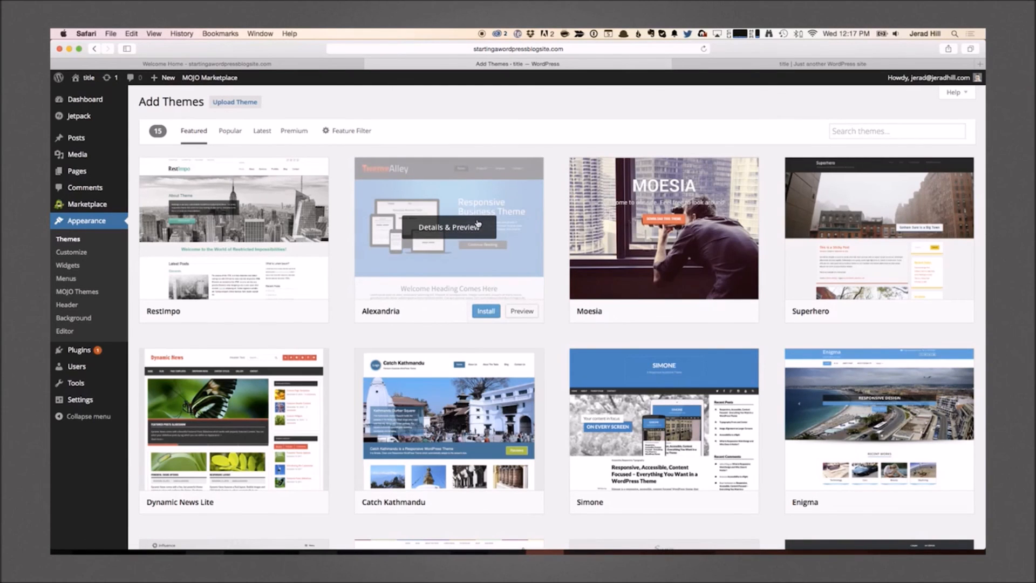
pyautogui.scroll(-3, 477, 223)
pyautogui.scroll(3, 464, 221)
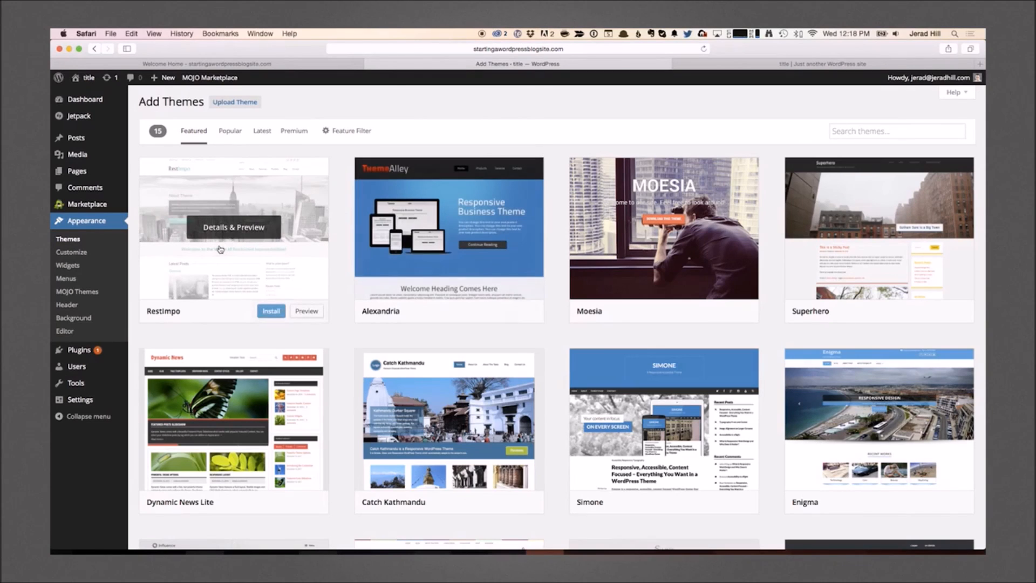
# - Install RestImpo 1.3.4 from its theme card and activate it as the site's theme
pyautogui.click(271, 311)
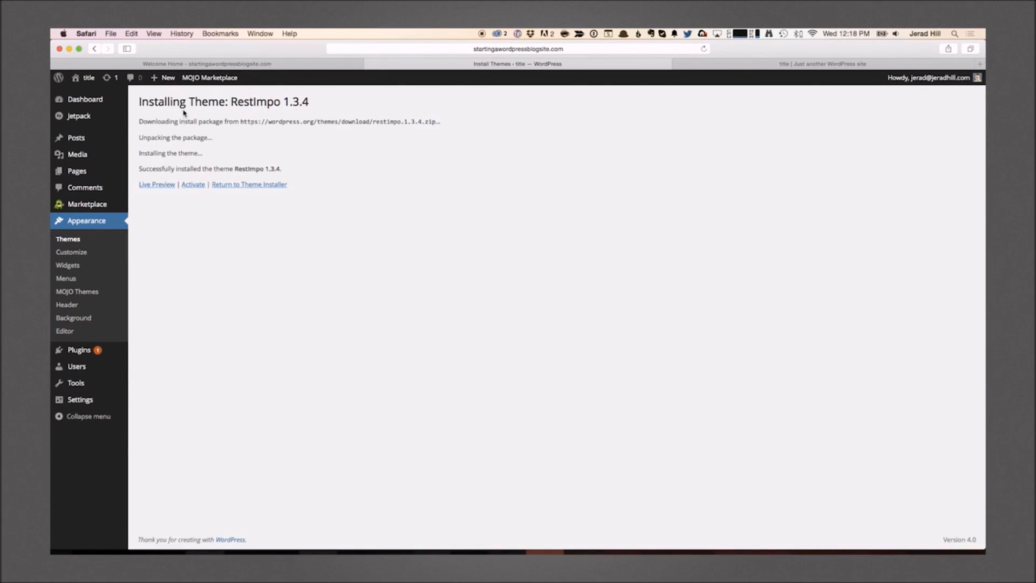
pyautogui.click(194, 185)
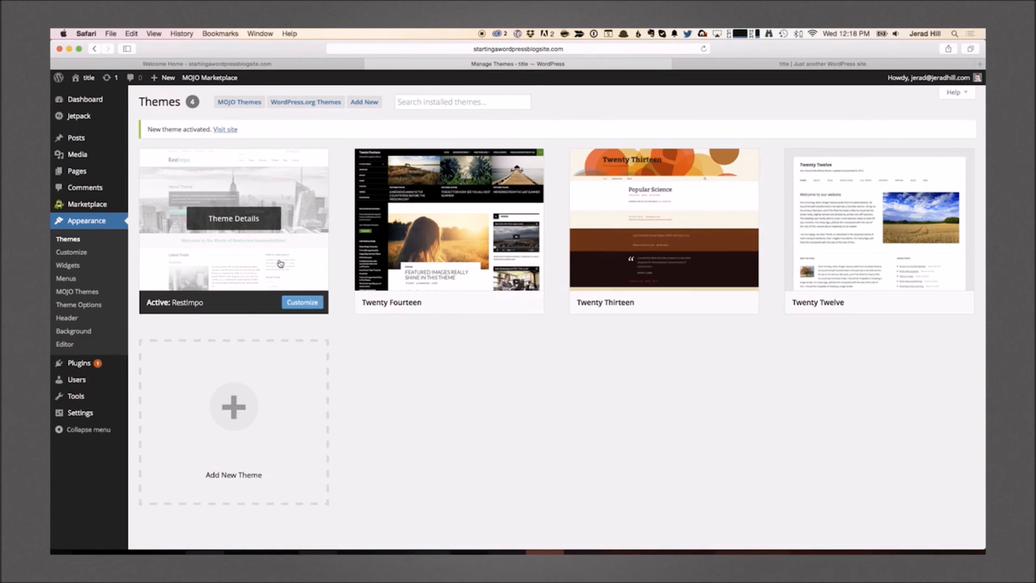
# - Reload the live site tab to confirm the RestImpo city-skyline header above Latest Posts
pyautogui.click(729, 65)
pyautogui.click(537, 49)
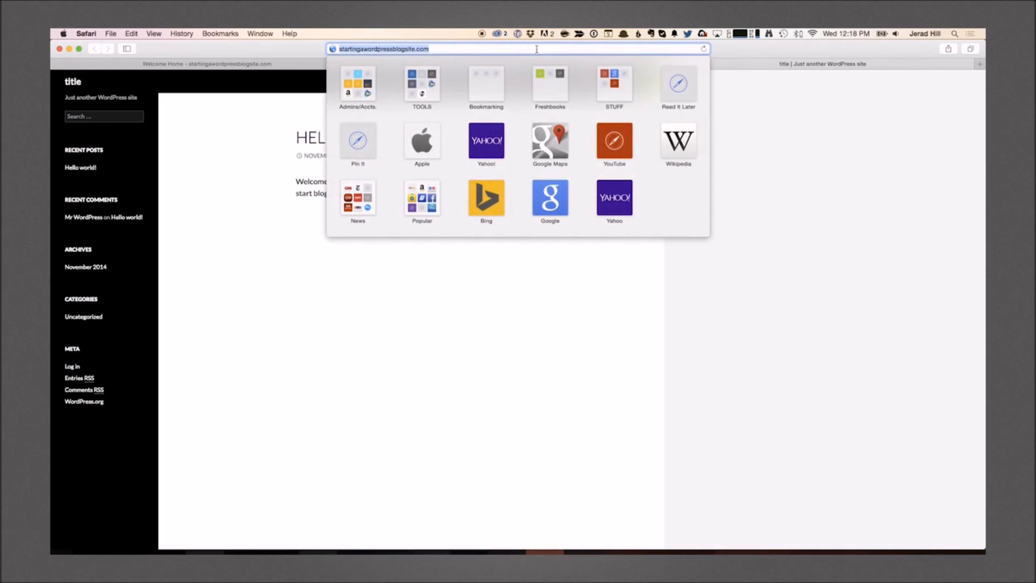
pyautogui.press('Return')
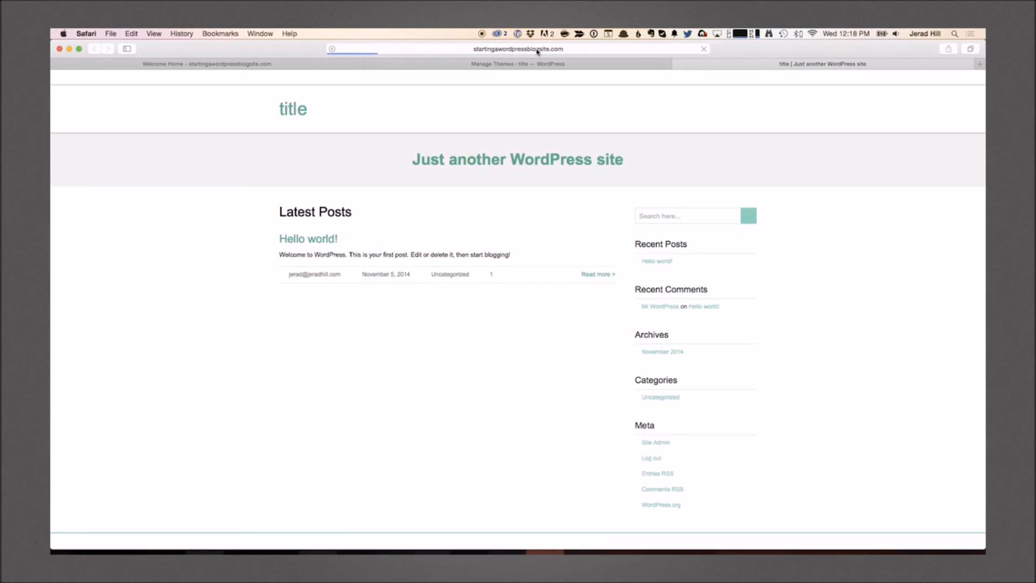
pyautogui.scroll(-3, 176, 385)
pyautogui.scroll(-2, 176, 384)
pyautogui.scroll(5, 176, 385)
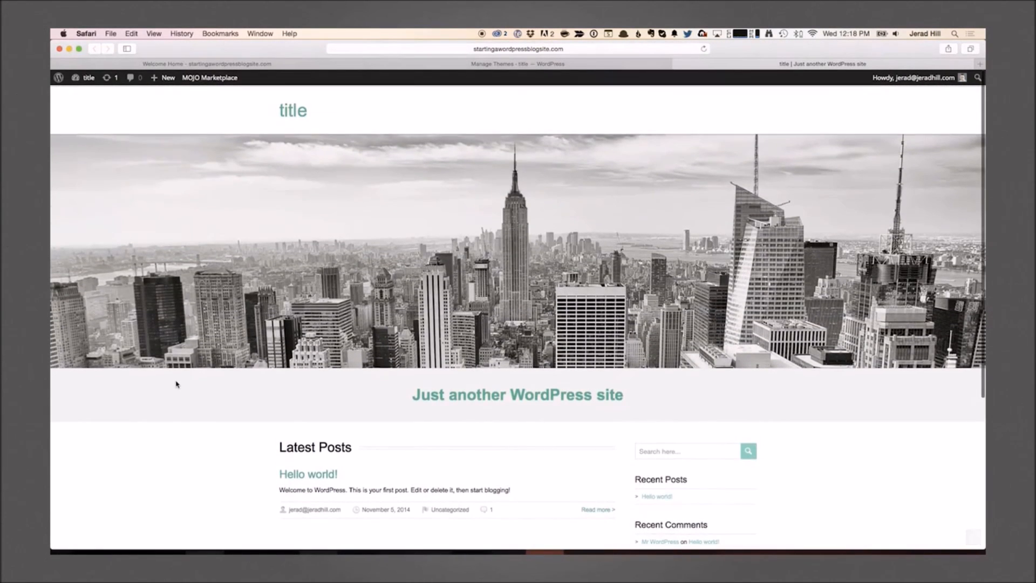
pyautogui.click(505, 64)
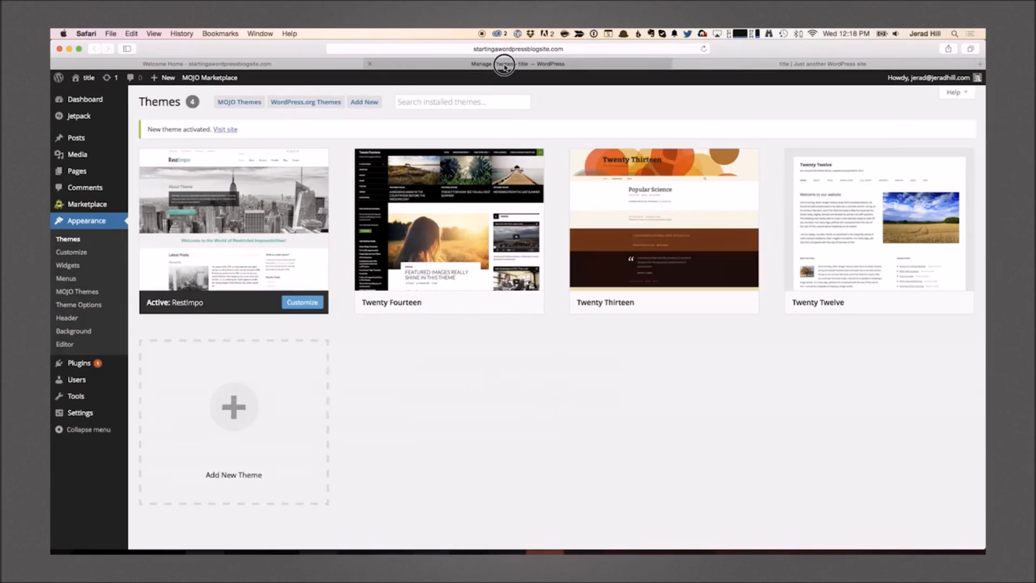
pyautogui.moveTo(220, 282)
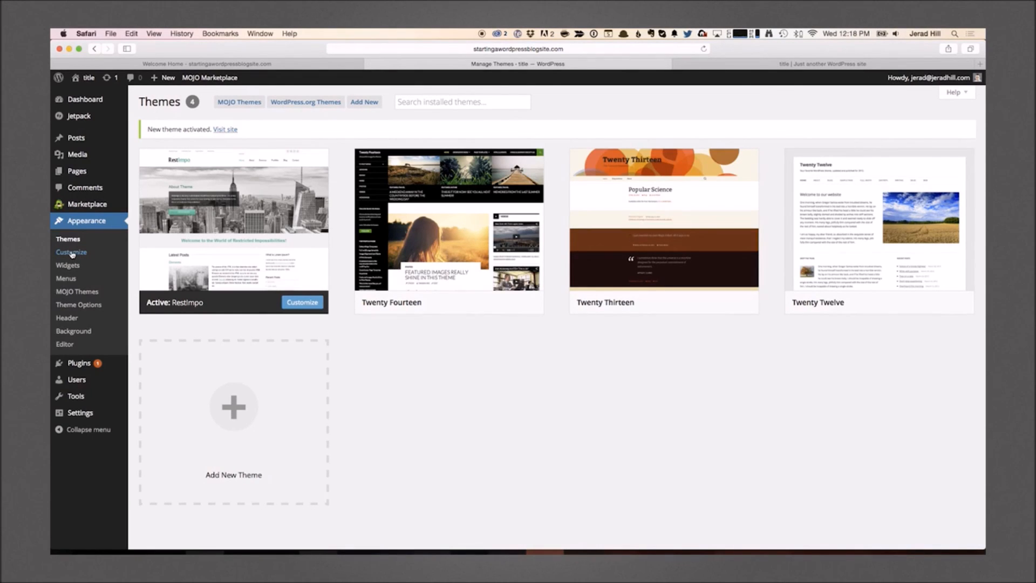
pyautogui.click(707, 66)
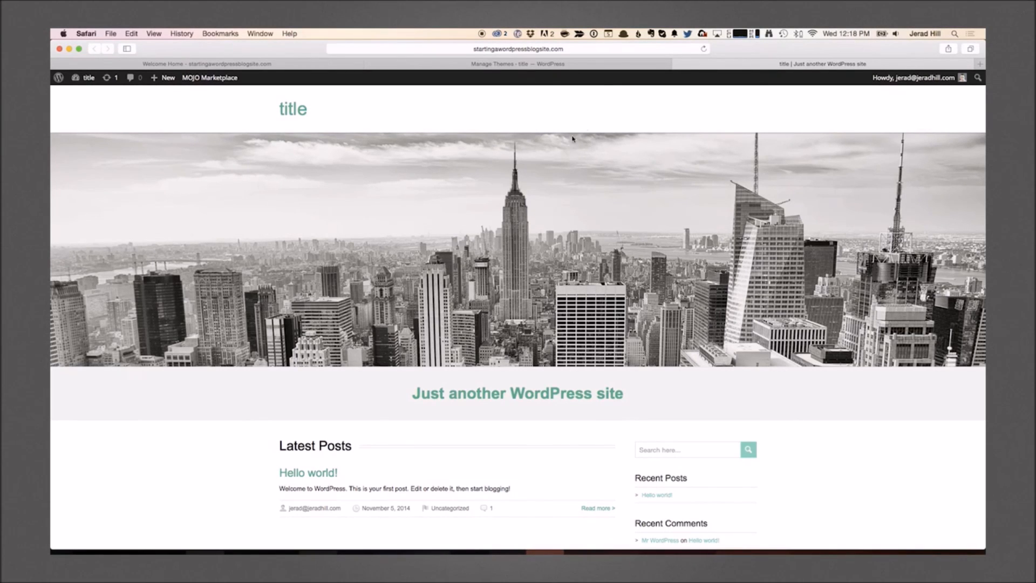
pyautogui.click(544, 67)
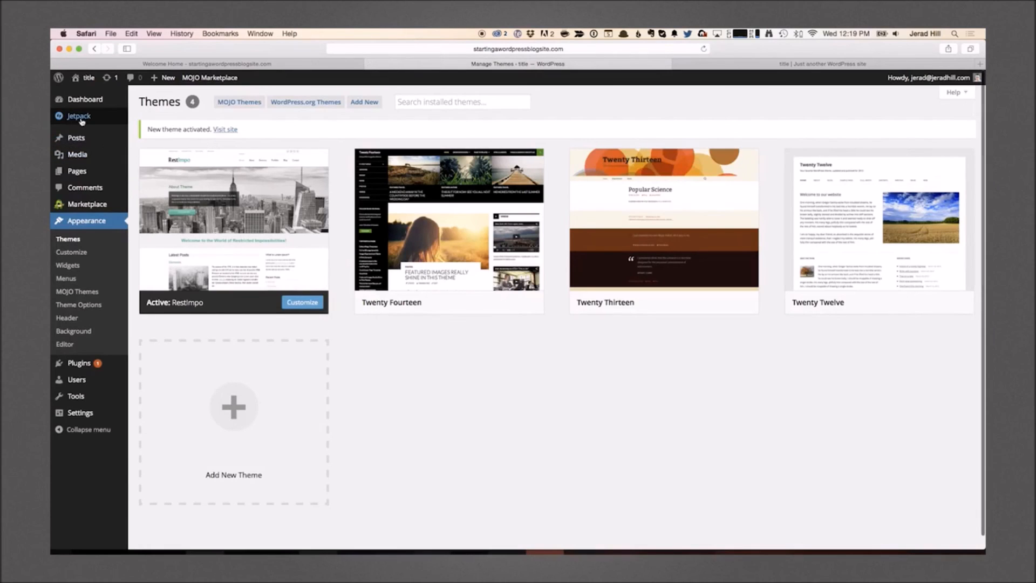
pyautogui.moveTo(84, 146)
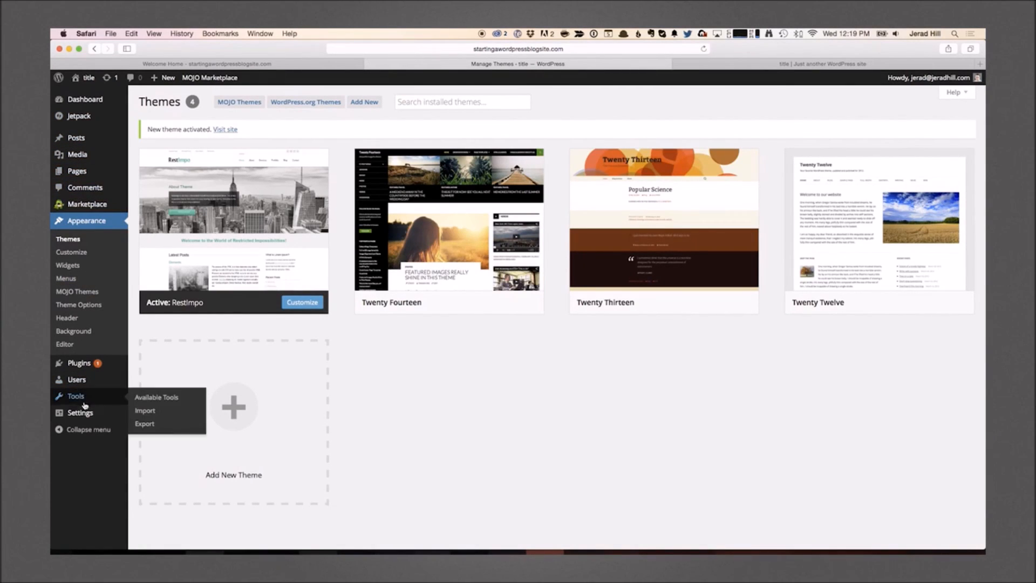
pyautogui.moveTo(86, 419)
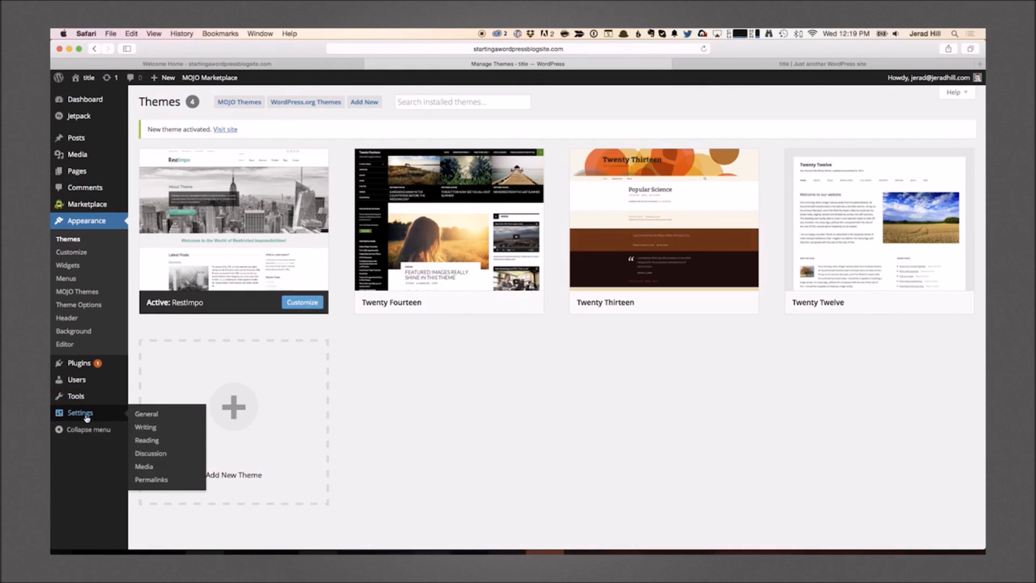